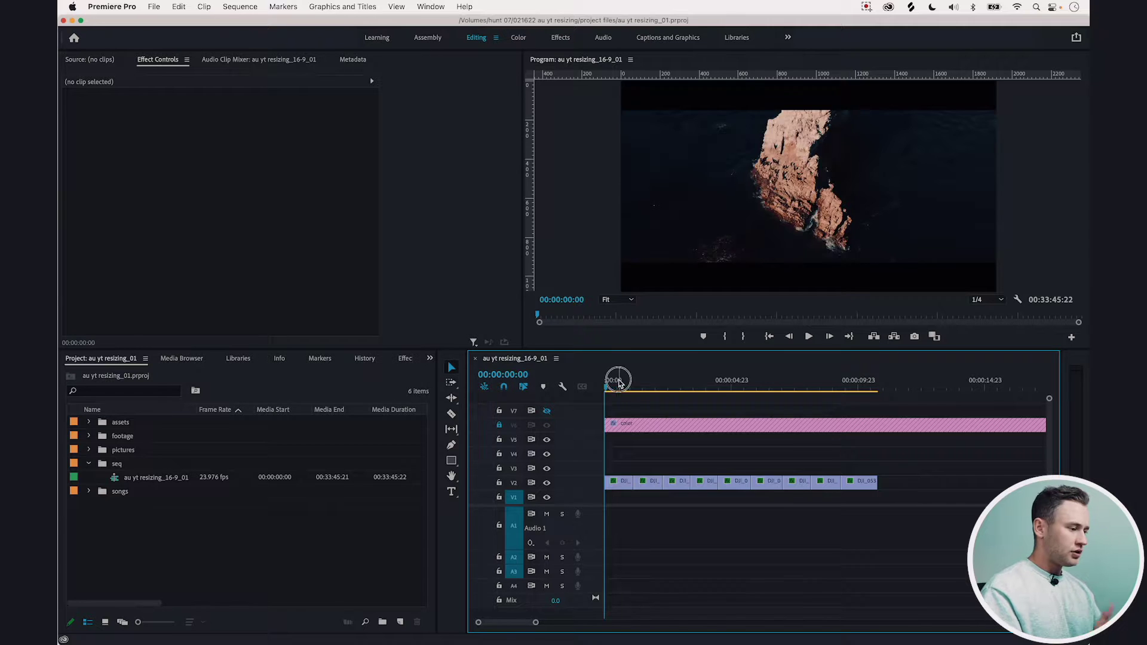
Scrub the 16-9 sequence and review its Sequence Settings without changing anything.
mouse_move(615, 385)
mouse_down()
mouse_move(794, 381)
mouse_move(644, 398)
mouse_move(605, 388)
mouse_up()
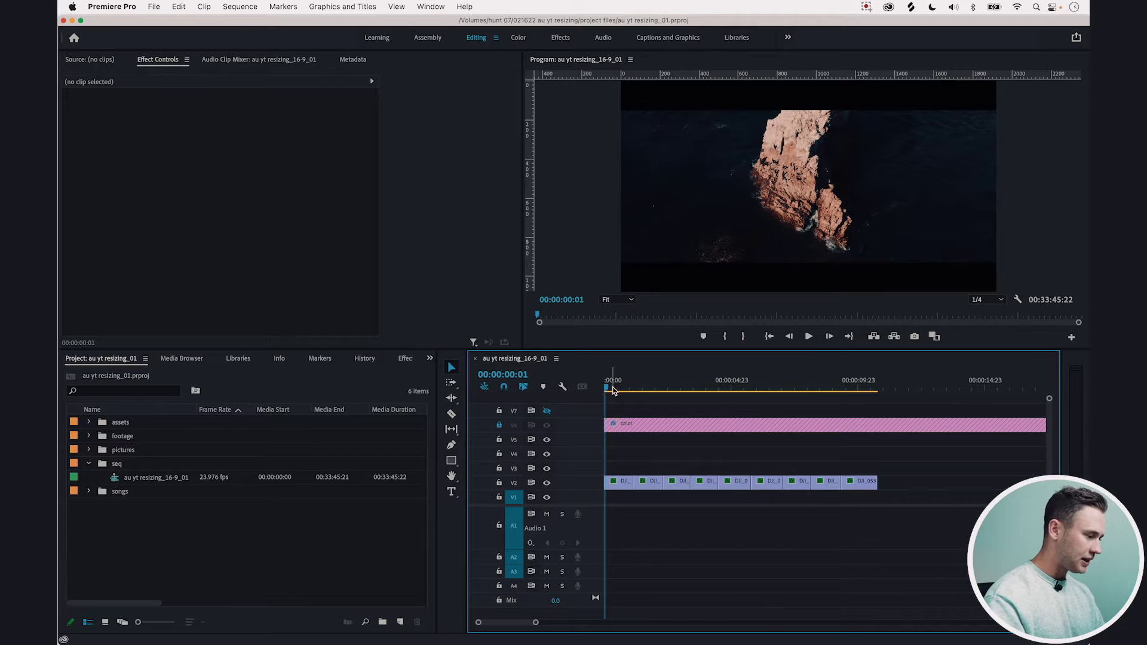
drag(616, 390, 604, 392)
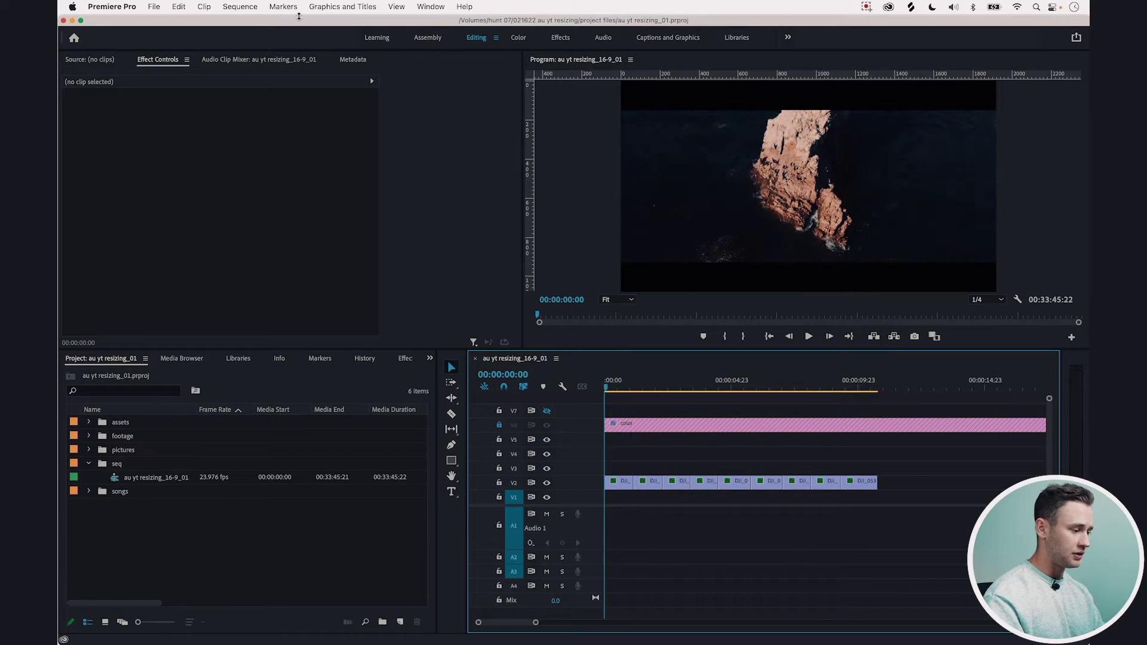
click(240, 6)
click(245, 21)
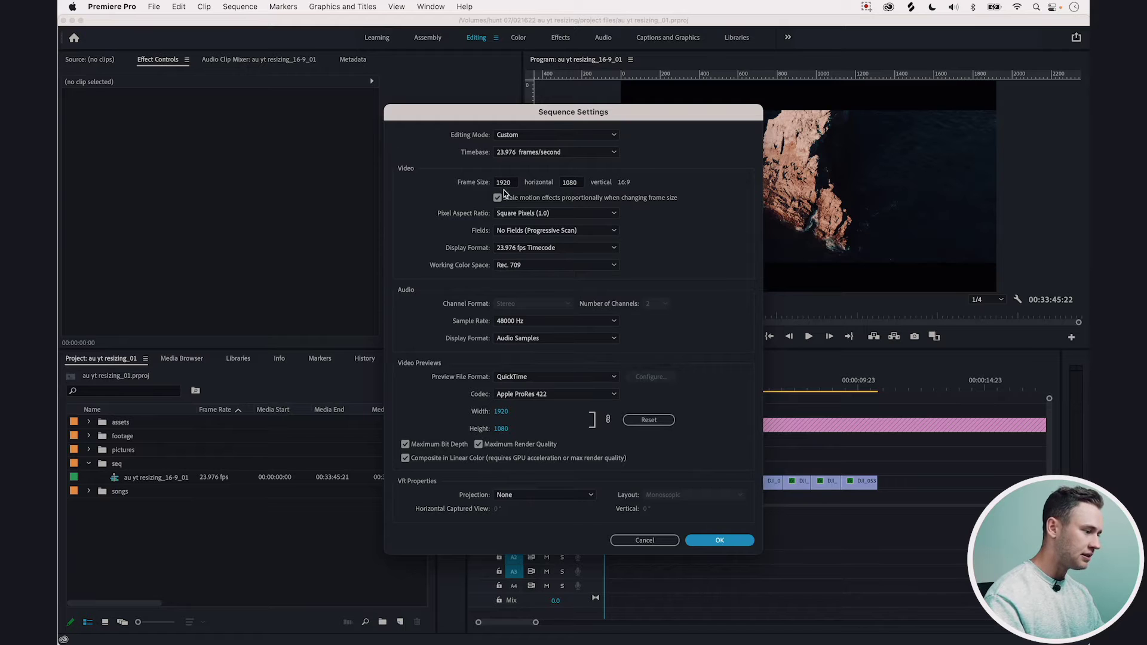
click(718, 540)
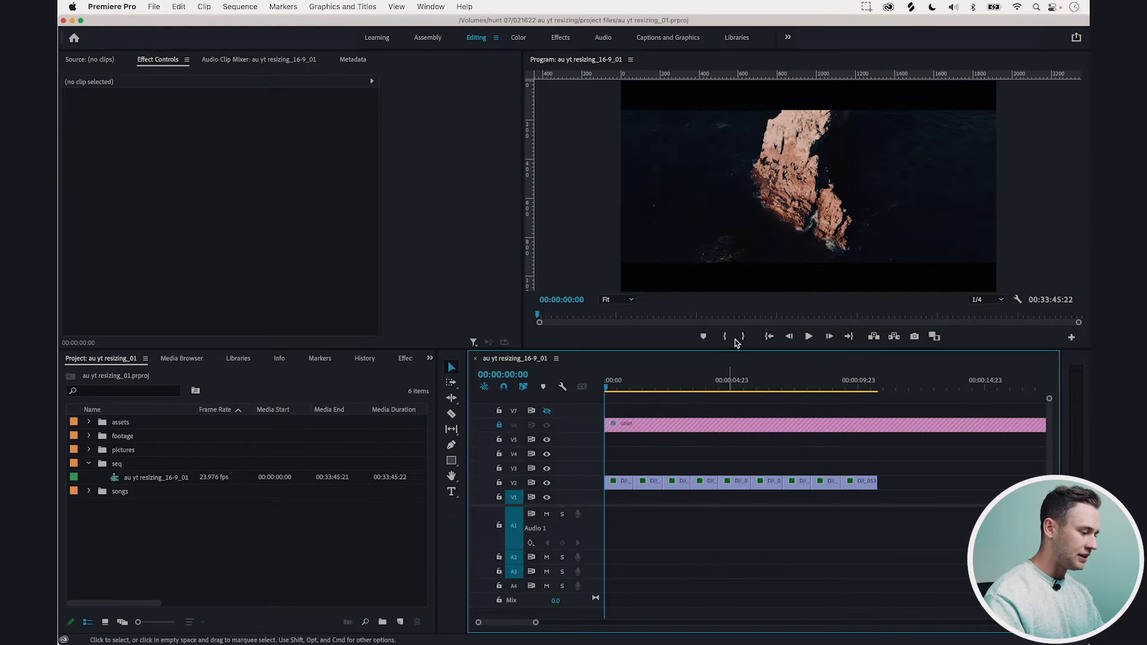
Play back the 16-9 sequence to preview the drone footage, relocking the color clip's track.
click(500, 426)
key(space)
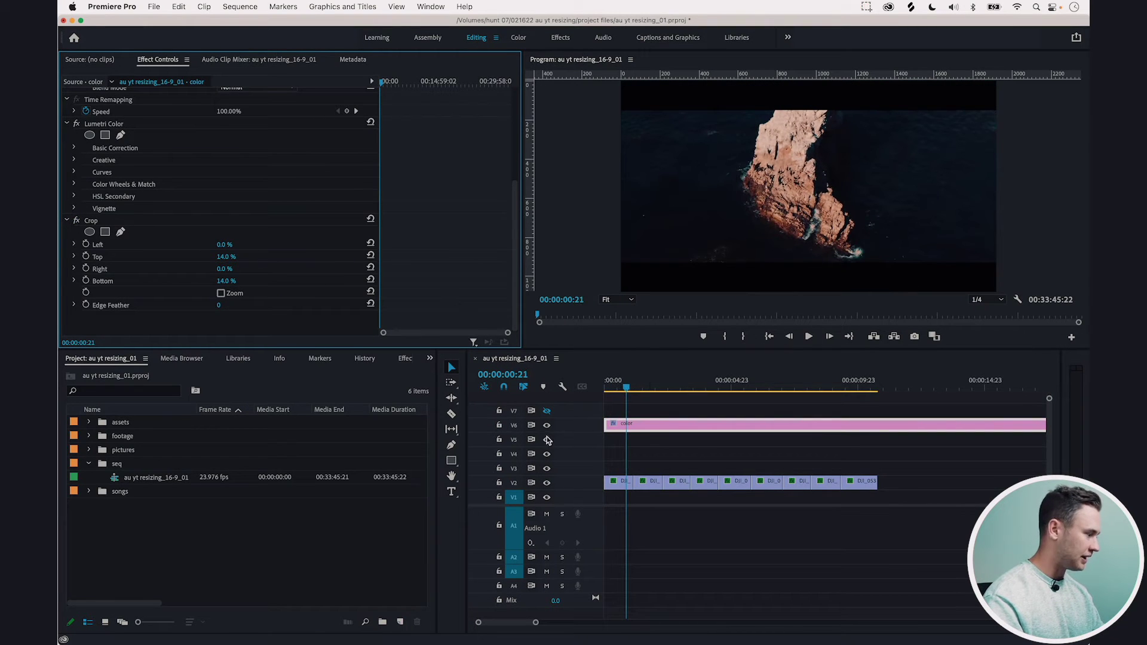
click(499, 426)
click(694, 416)
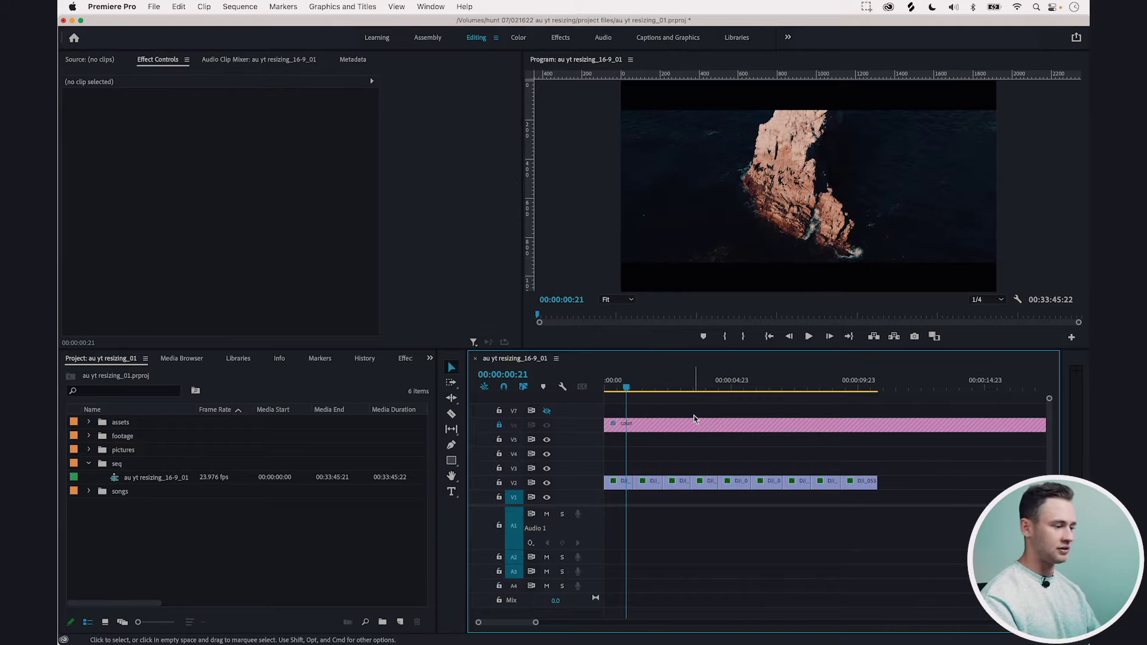
drag(632, 388, 592, 385)
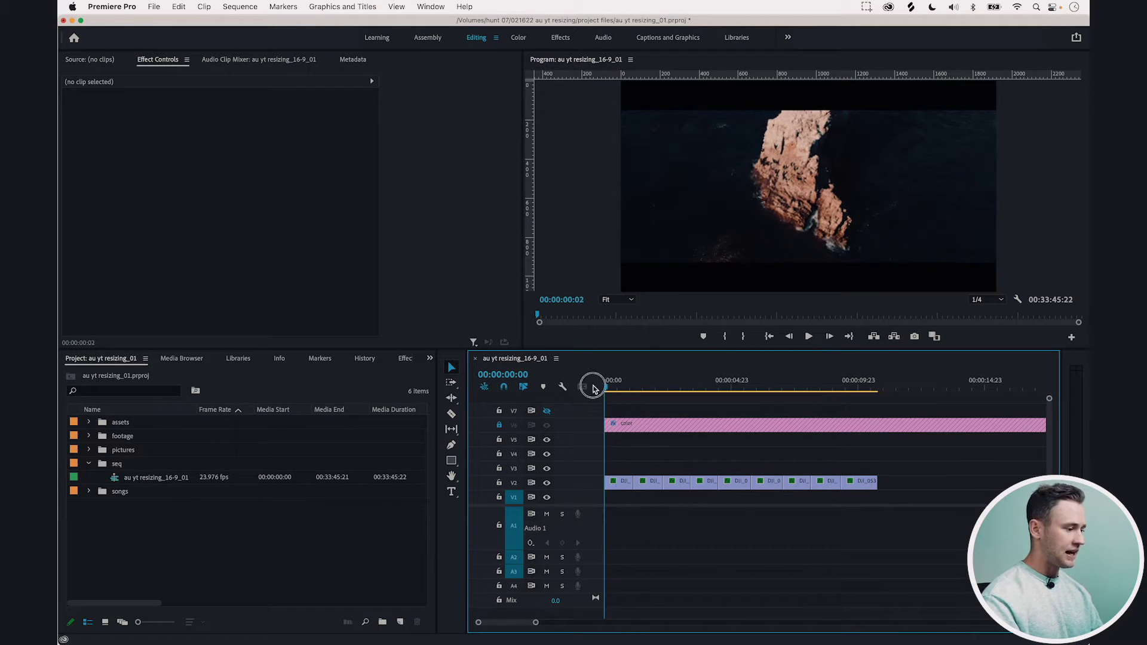
key(space)
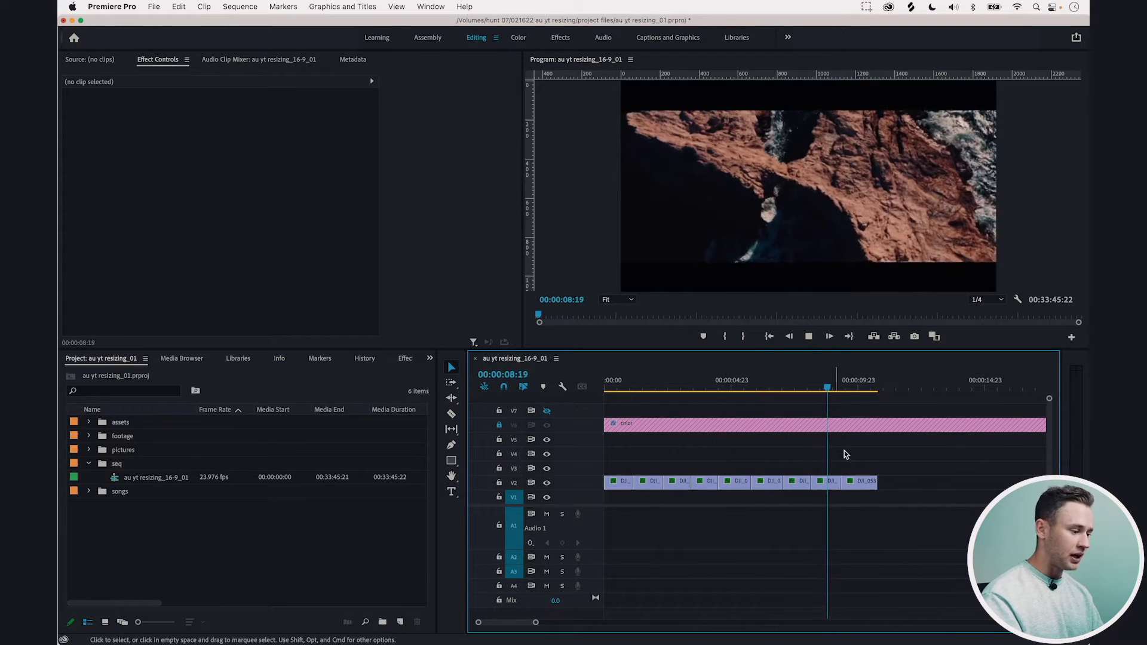
drag(852, 387, 541, 385)
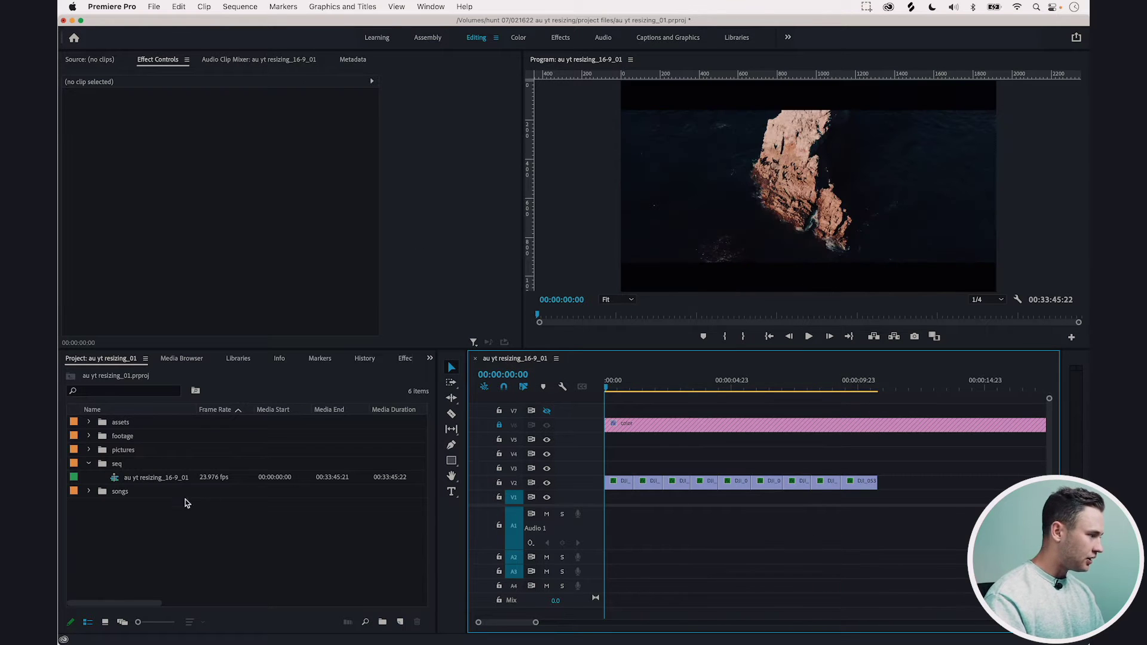
Duplicate the 16-9 sequence and rename the copy au yt resizing_9-16_01.
click(121, 478)
right_click(115, 481)
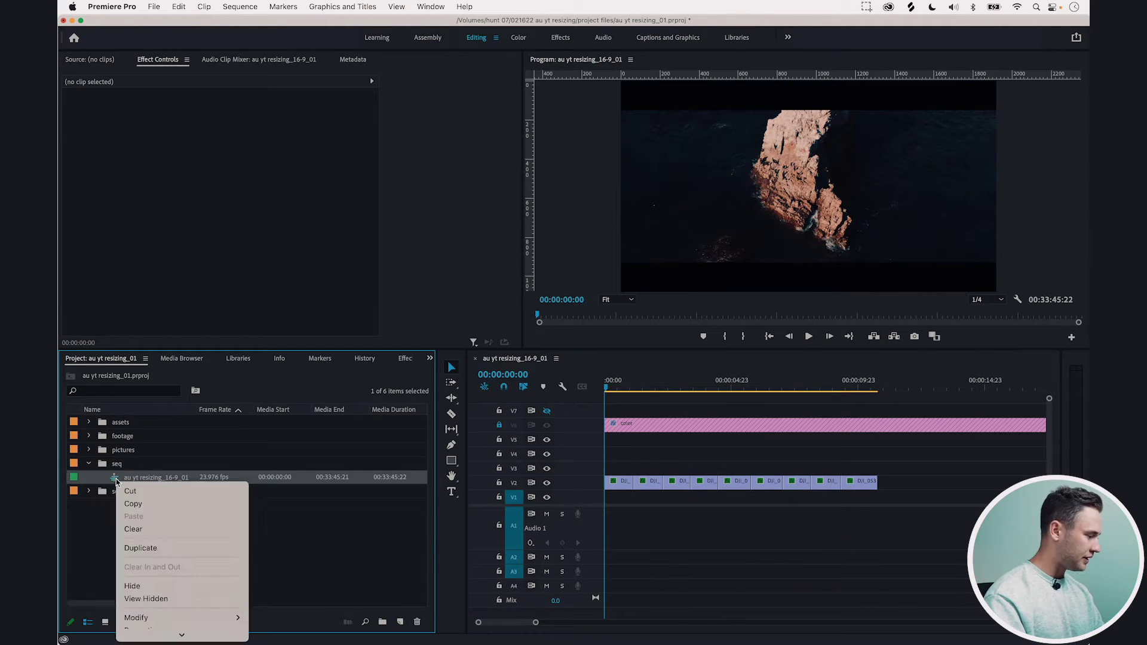
click(115, 482)
key(super+shift+slash)
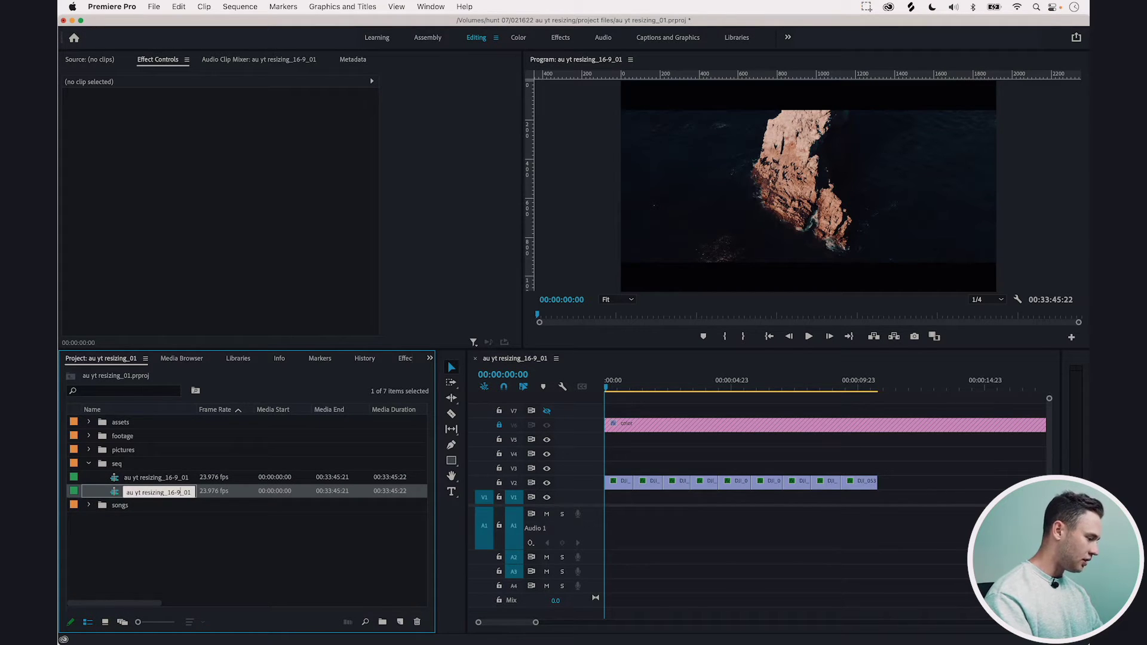
text(16)
key(Return)
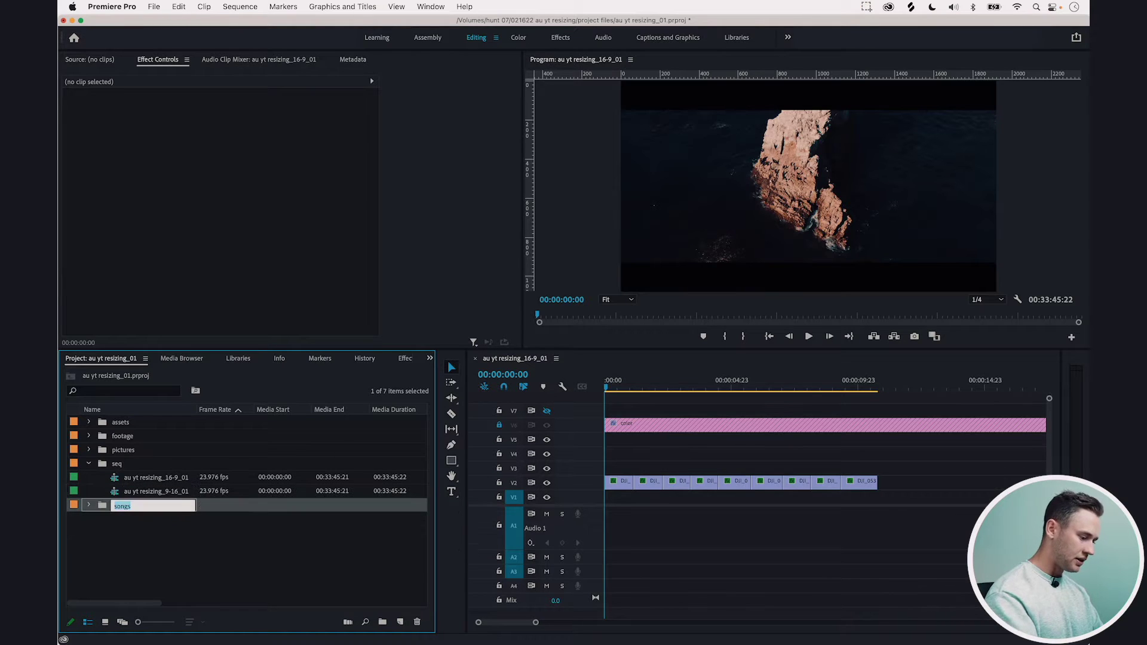
Open the 9-16 copy in the timeline, compare it with the original, and close the 16-9 tab.
double_click(120, 490)
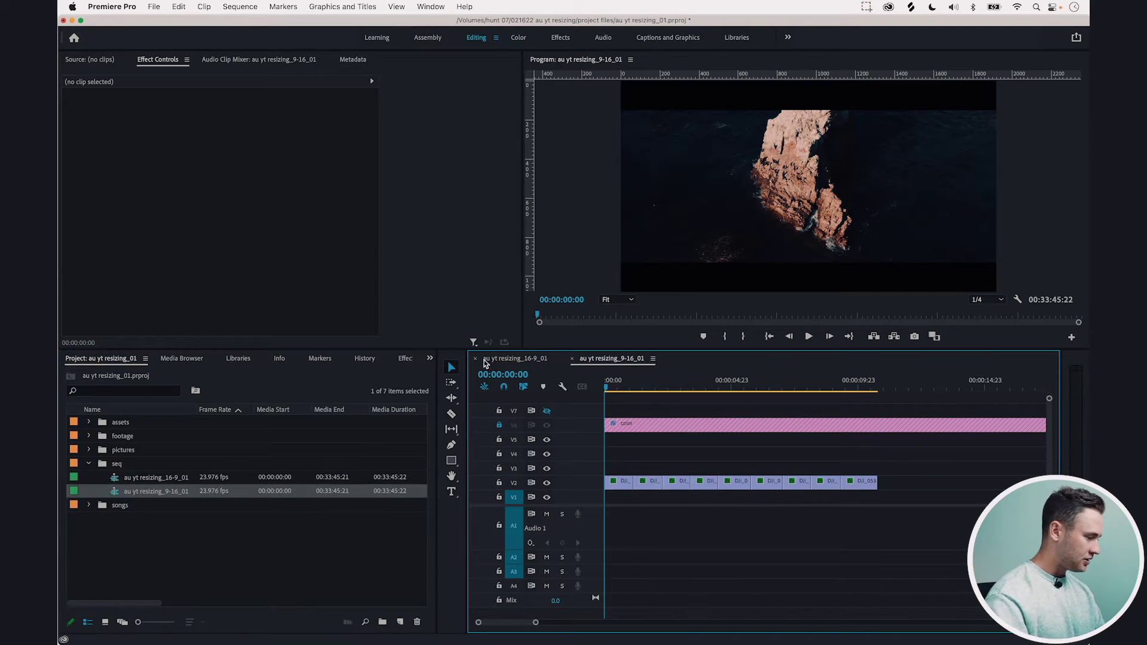
click(508, 361)
click(594, 361)
click(543, 362)
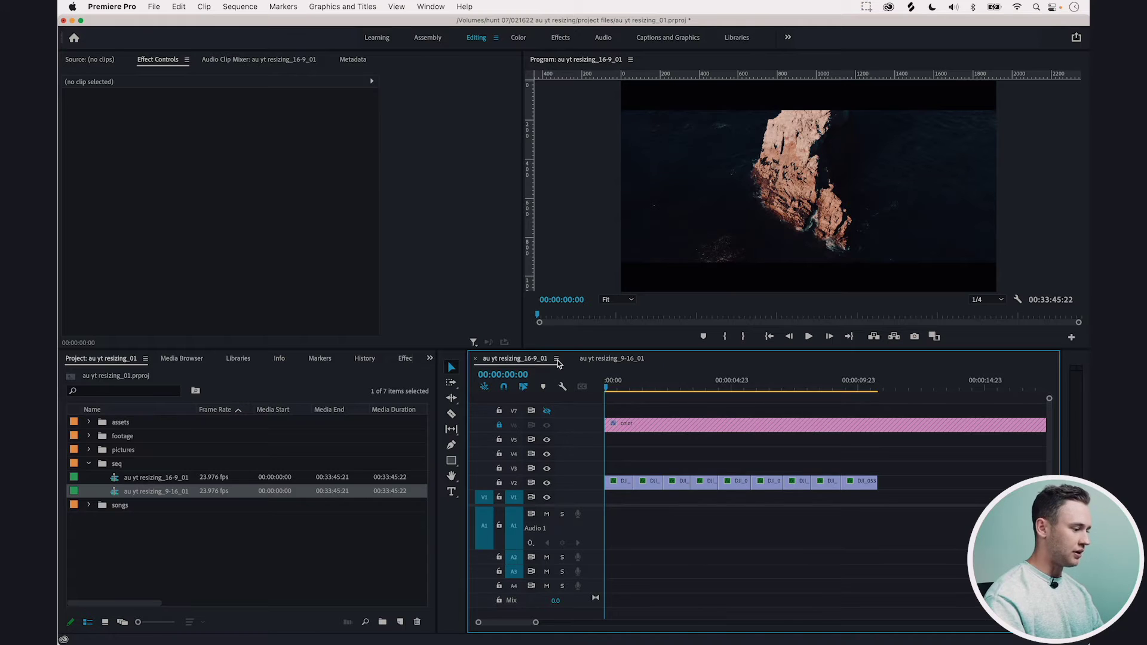
click(622, 360)
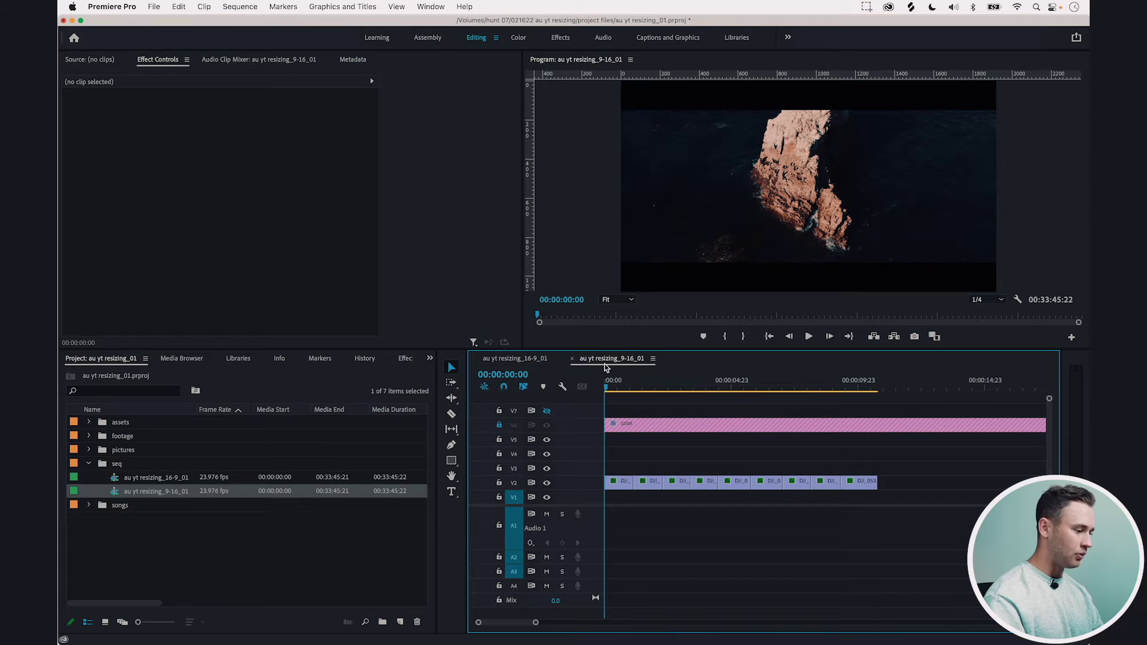
click(476, 360)
Change the 9-16 sequence's frame size to 1080 × 1920 and accept deleting previews.
click(240, 6)
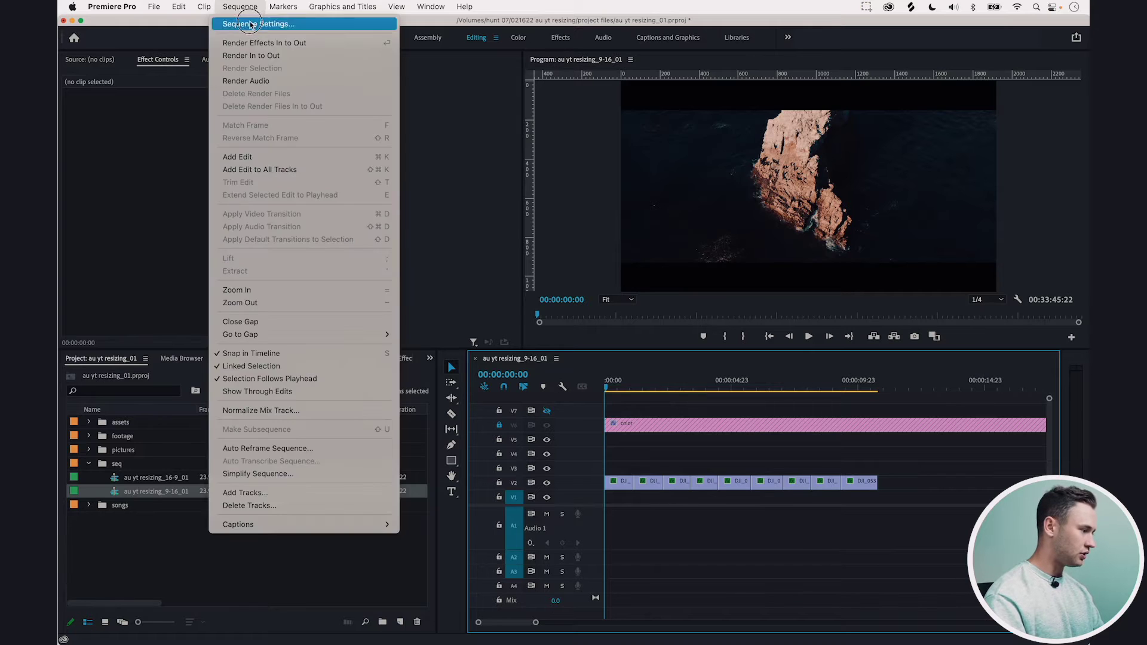
click(251, 23)
click(512, 182)
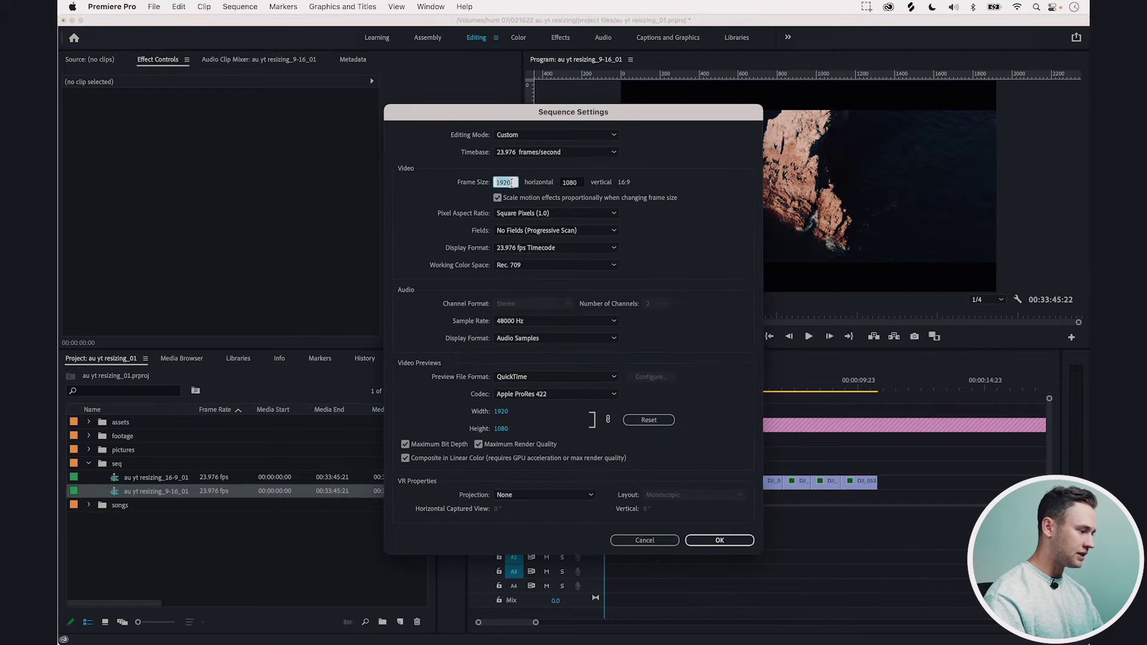
text(1080)
key(Tab)
text(1)
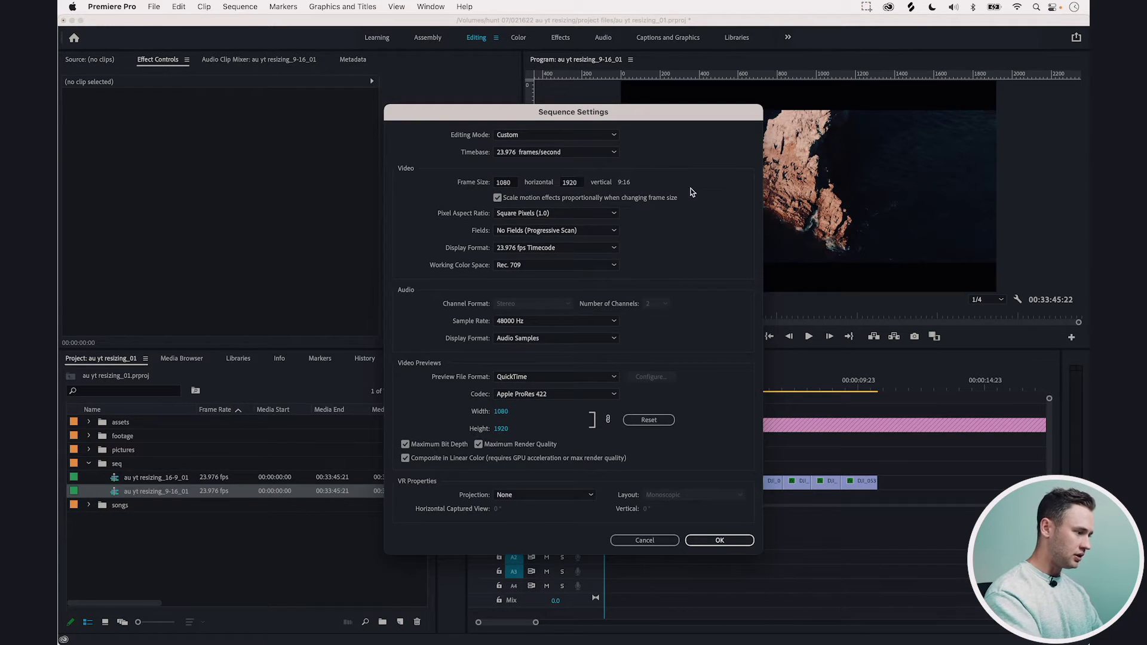
click(735, 541)
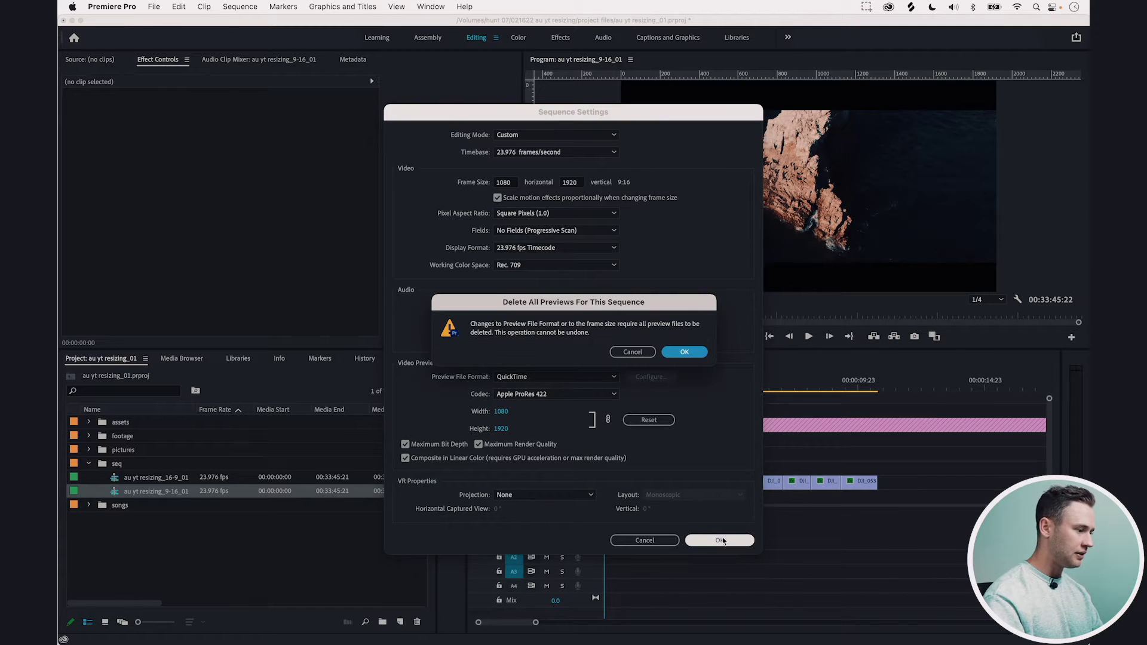
click(684, 353)
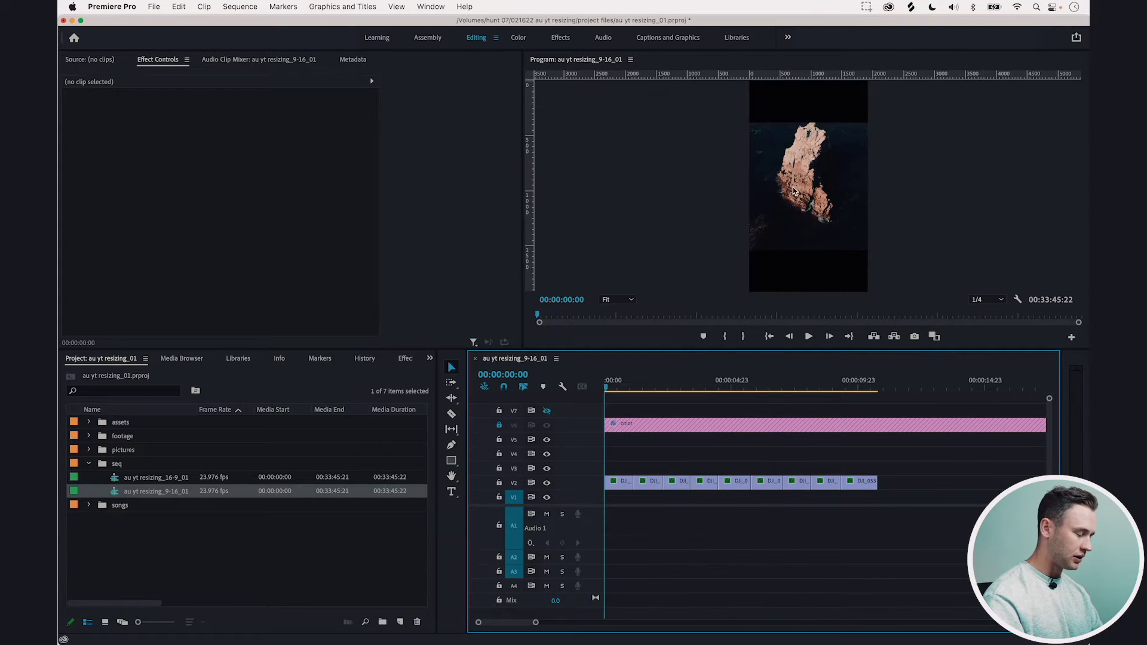
Compare the vertical and wide frames with undo/redo, then zoom the timeline in.
key(super+z)
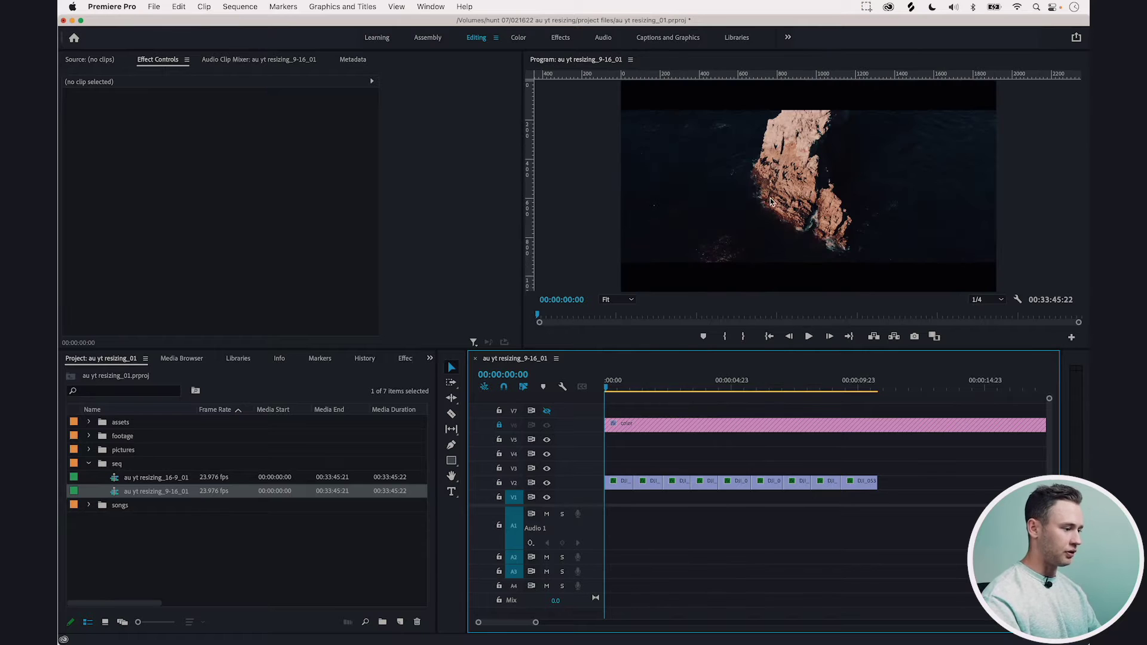
key(super+shift+z)
key(super+z)
key(super+shift+z)
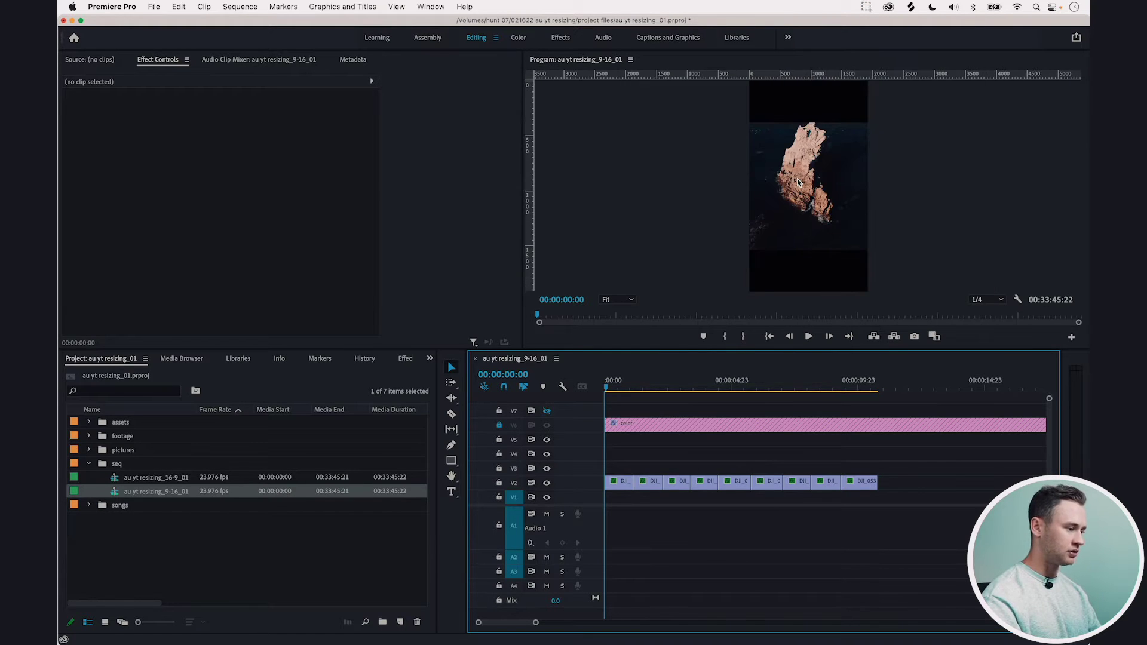
key(super+z)
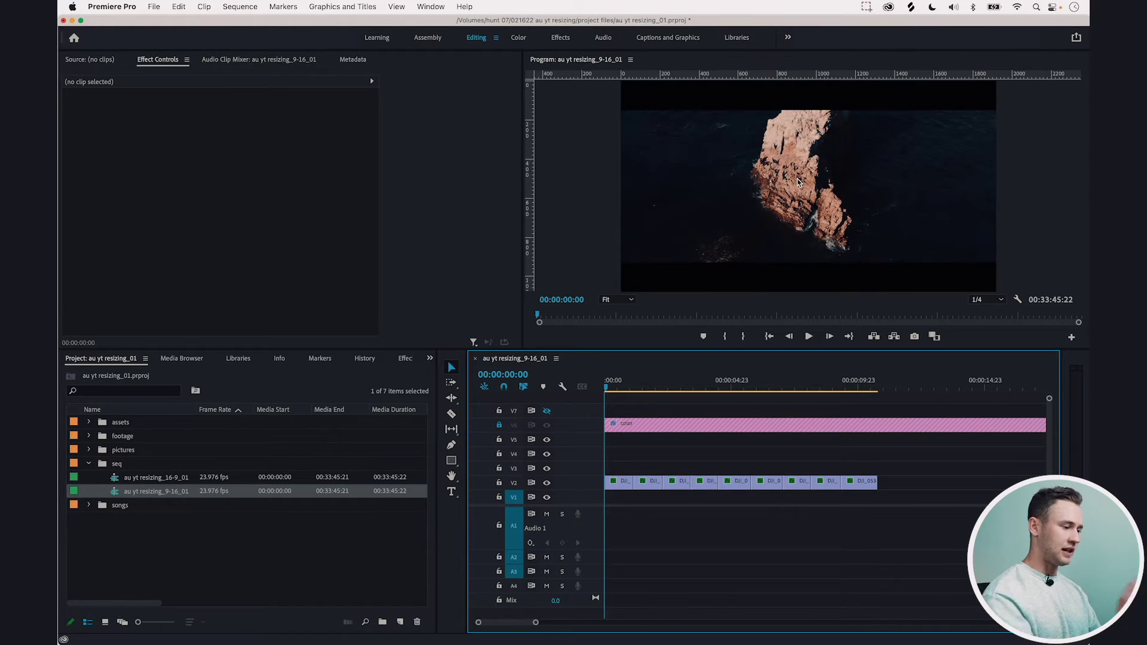
key(super+shift+z)
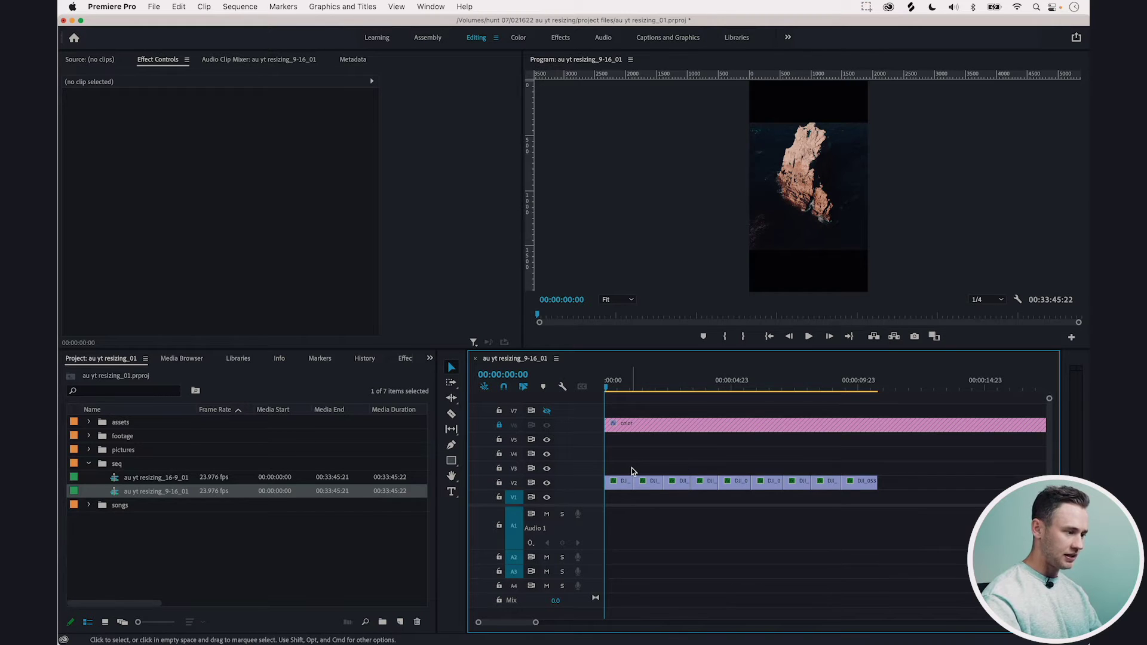
key(=)
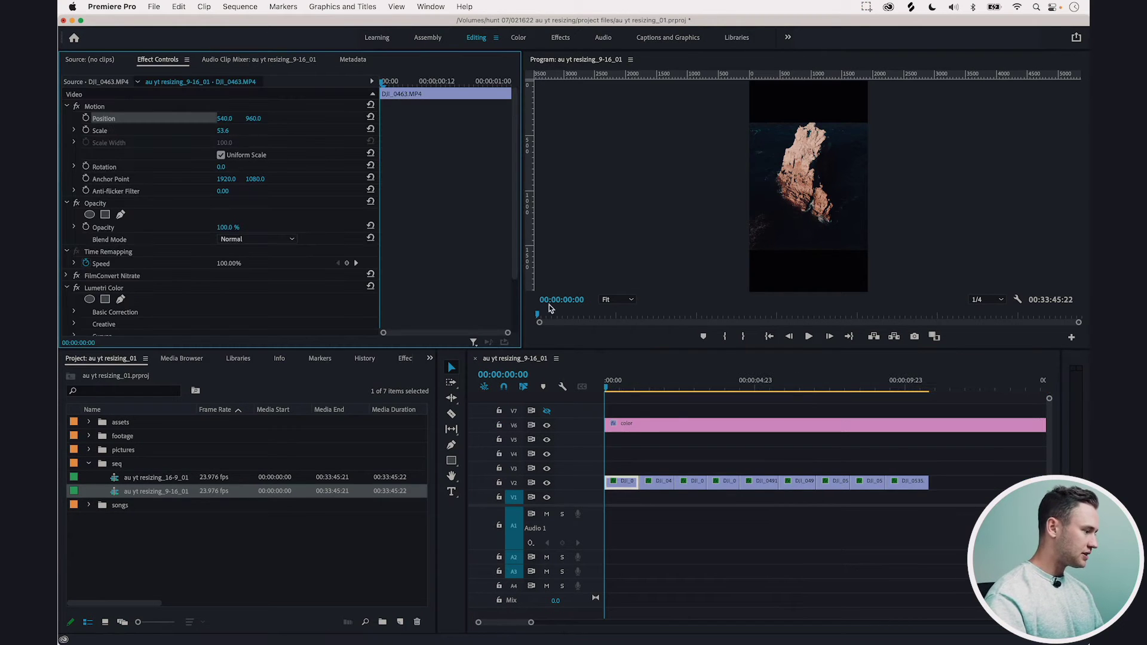
Scale DJI_0463 up to 92.0 in Motion so it fills the vertical frame.
click(613, 385)
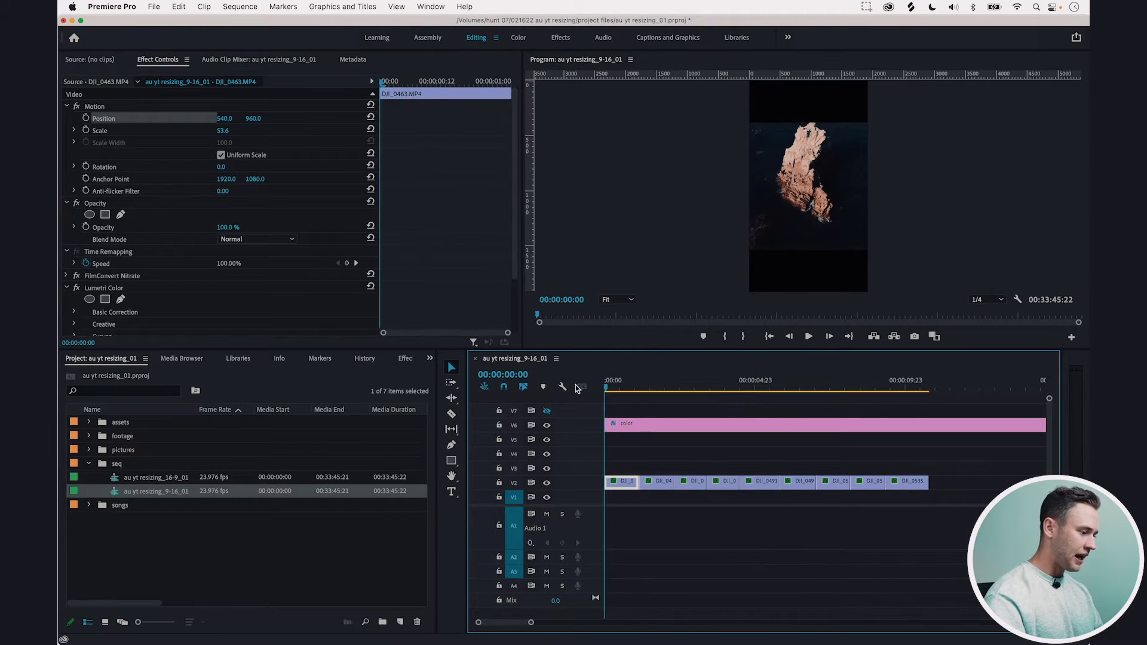
click(117, 109)
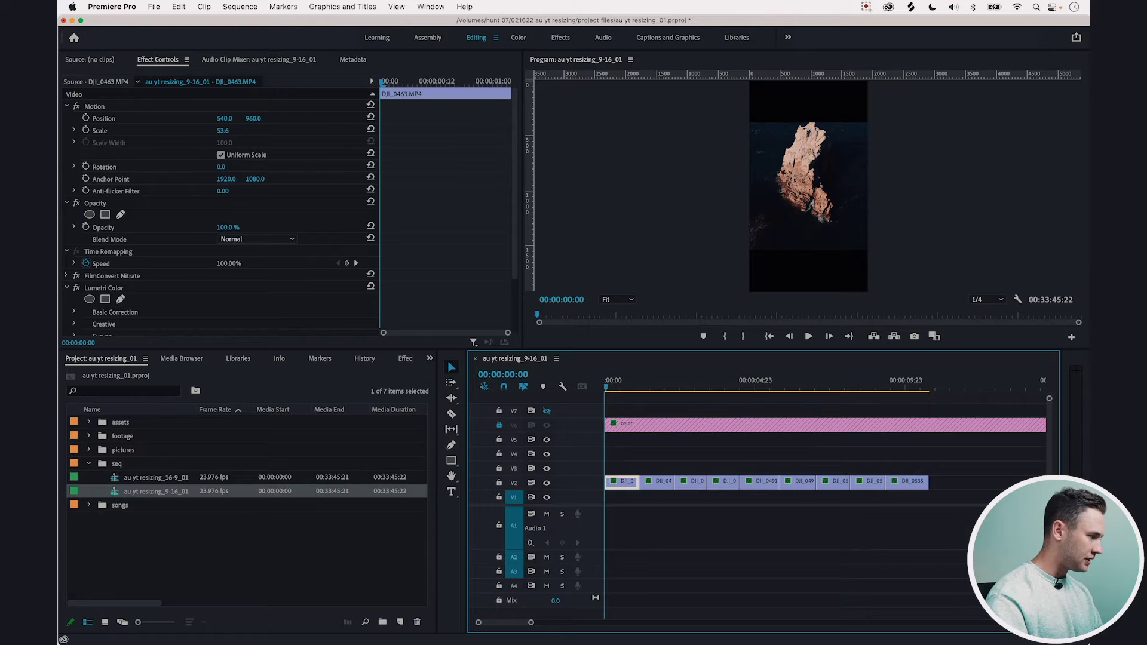
drag(222, 131, 239, 130)
click(95, 106)
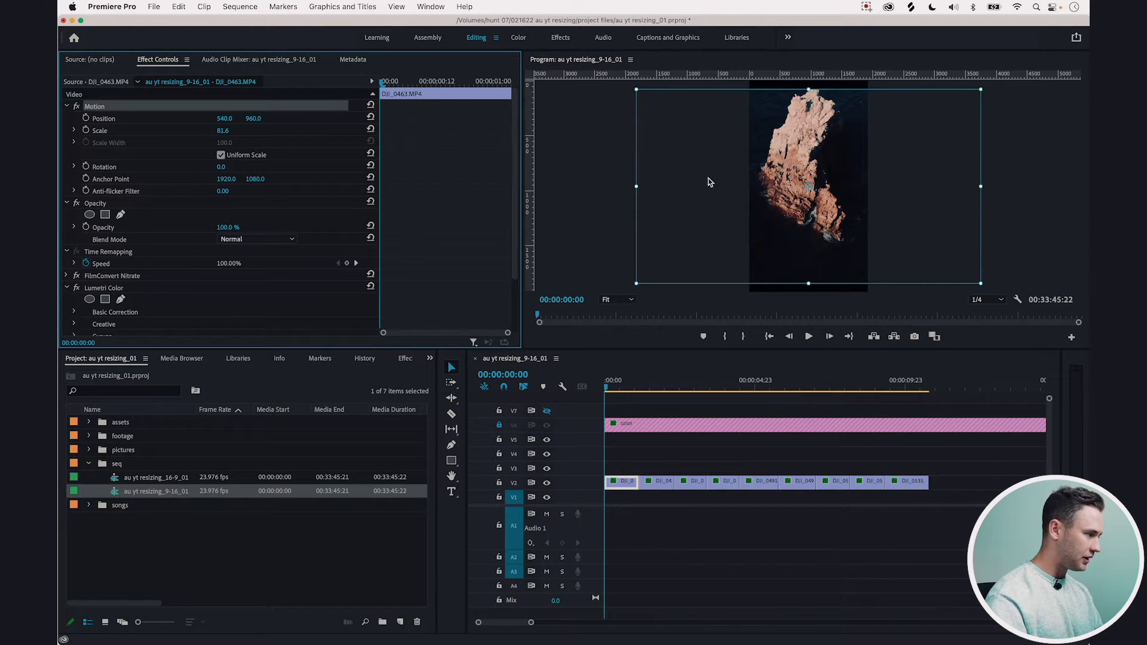
mouse_move(638, 187)
mouse_down()
mouse_move(661, 185)
mouse_move(615, 192)
mouse_up()
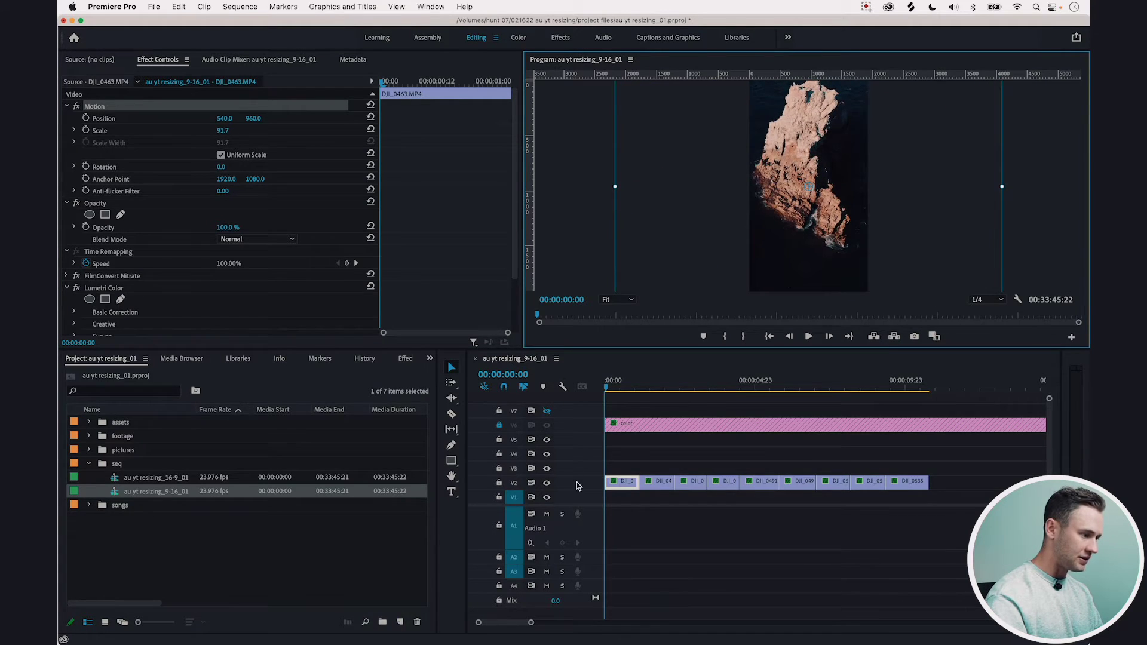
key(super+z)
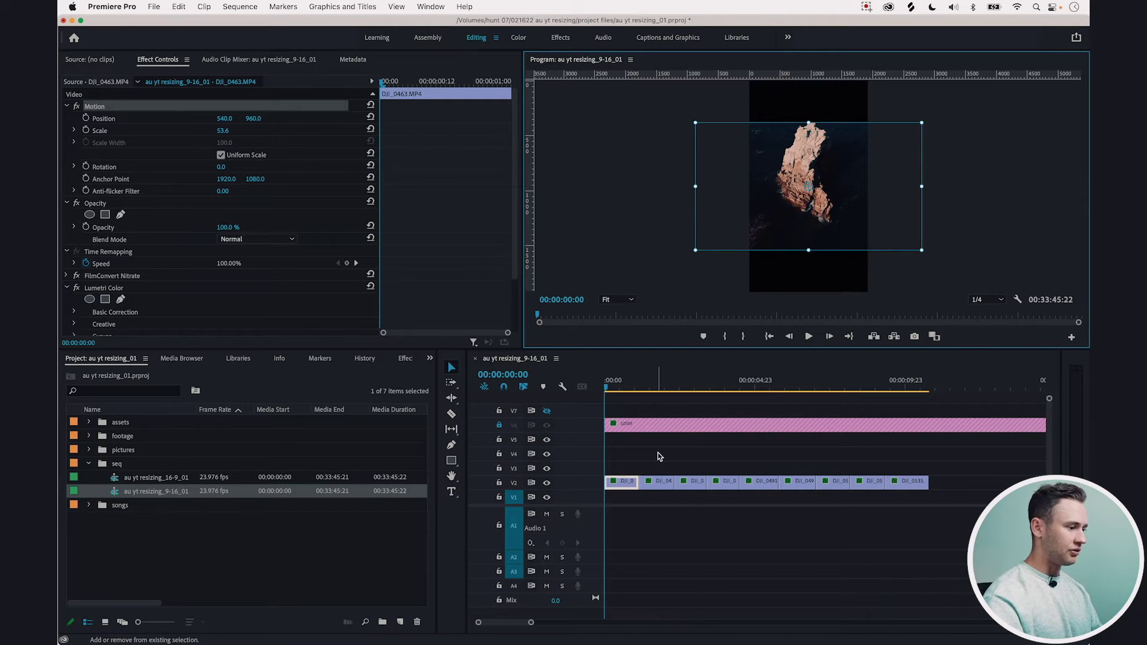
key(super+shift+z)
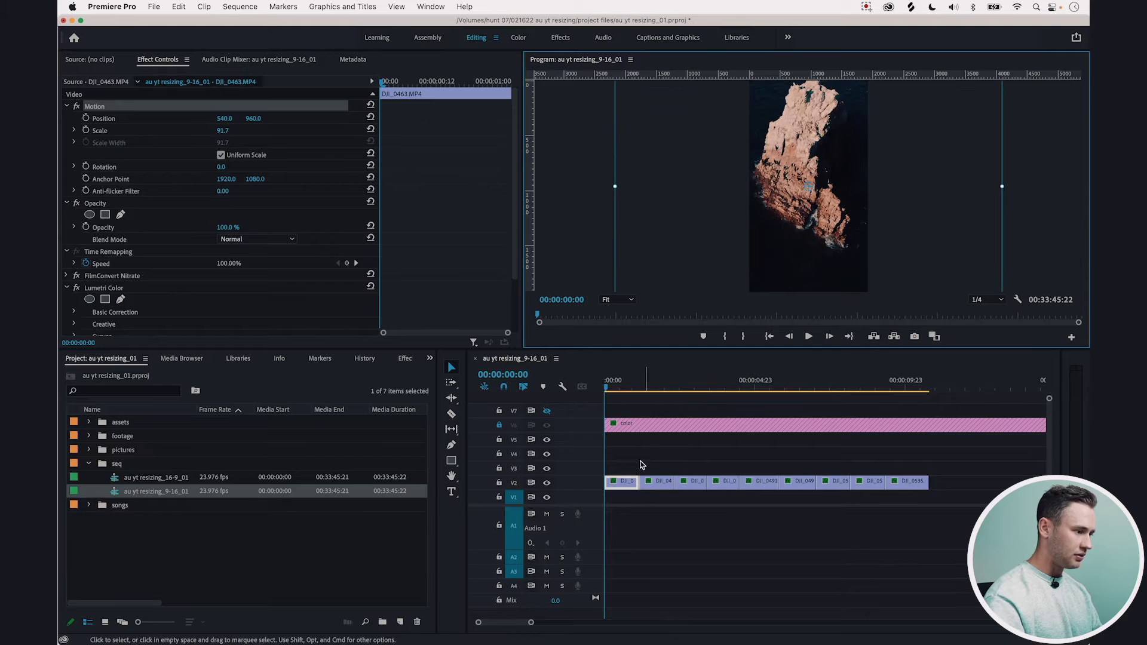
click(632, 472)
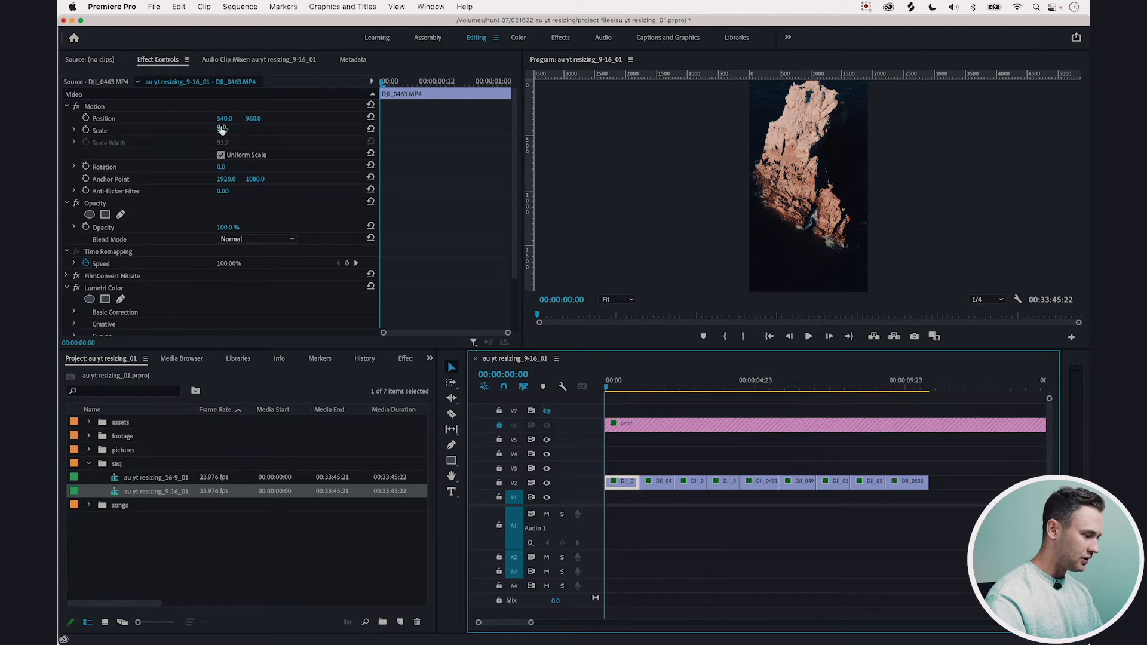
click(222, 129)
click(111, 108)
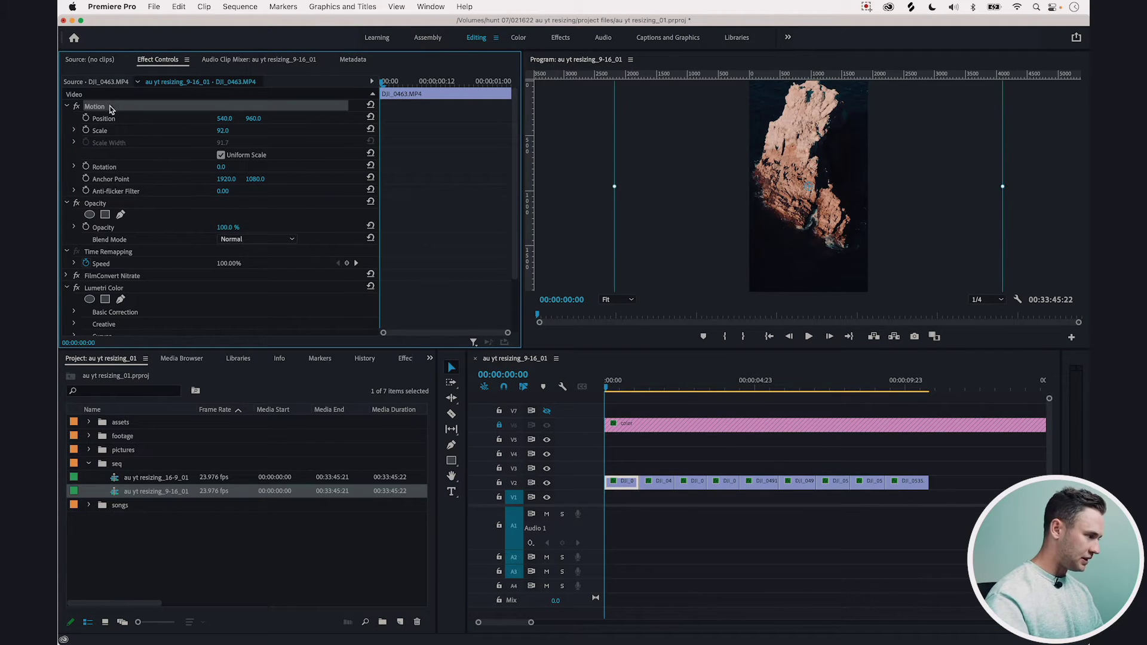
drag(615, 386, 626, 386)
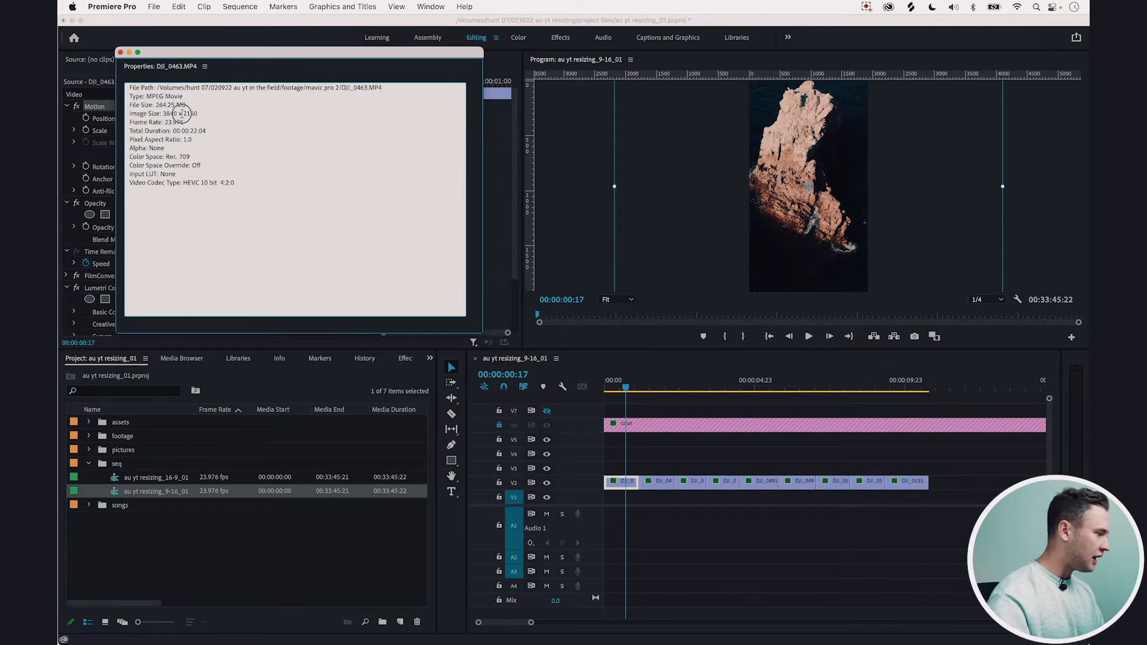
Paste the 92.0 scale attributes onto the second clip DJI_0466.
click(120, 52)
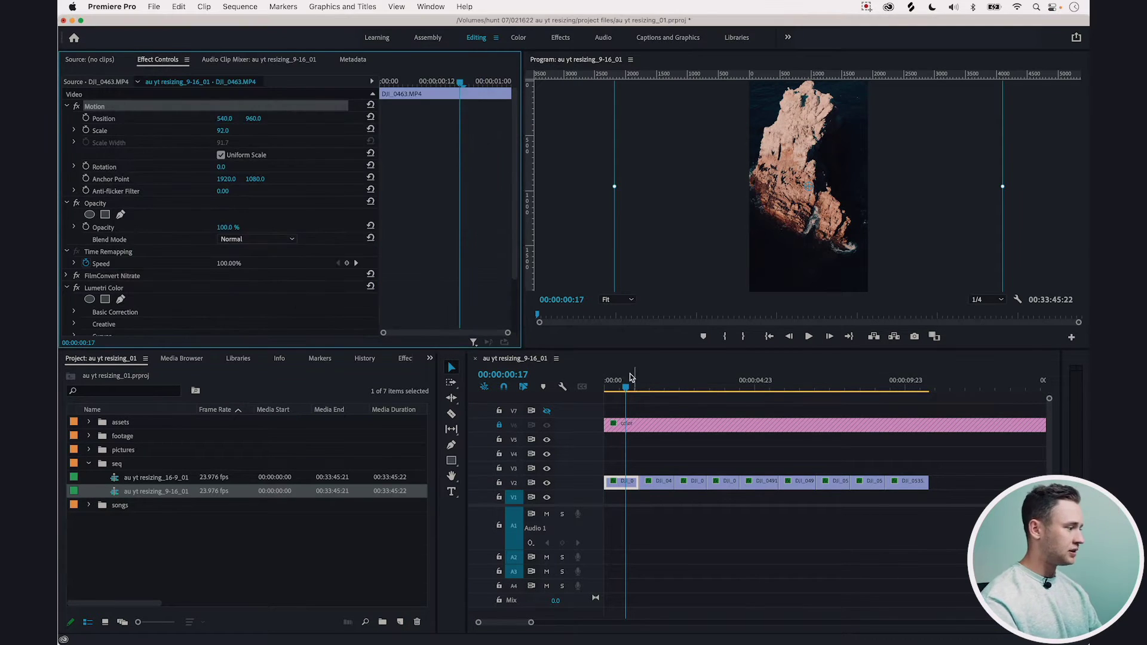
mouse_move(632, 377)
mouse_down()
mouse_move(654, 384)
mouse_move(622, 385)
mouse_up()
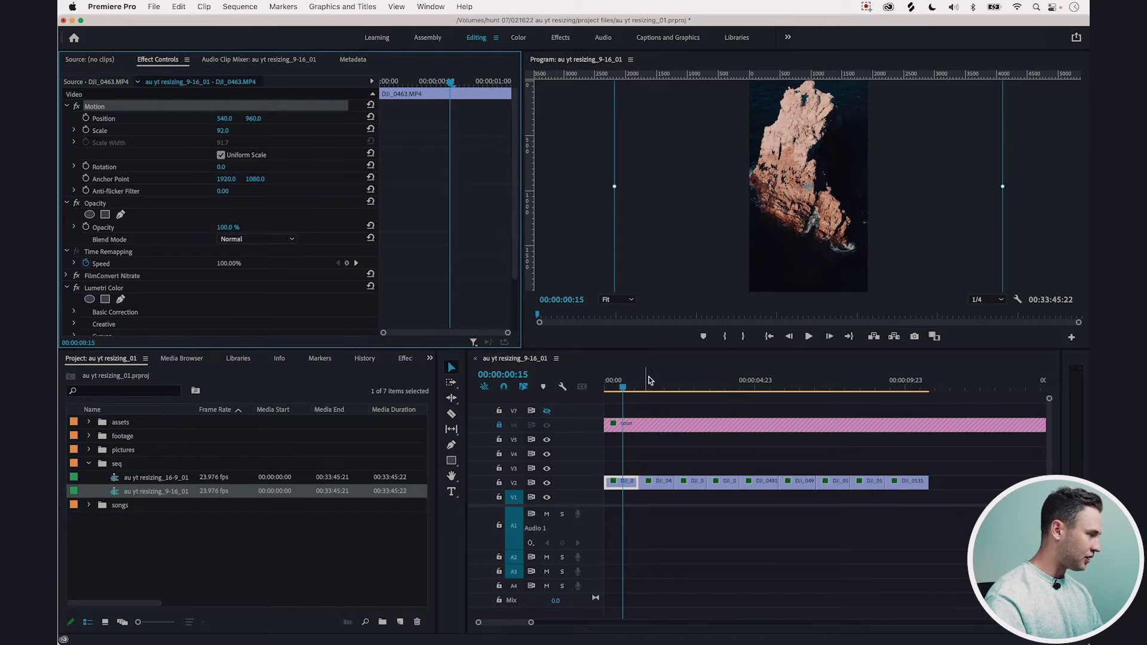
click(649, 380)
click(666, 480)
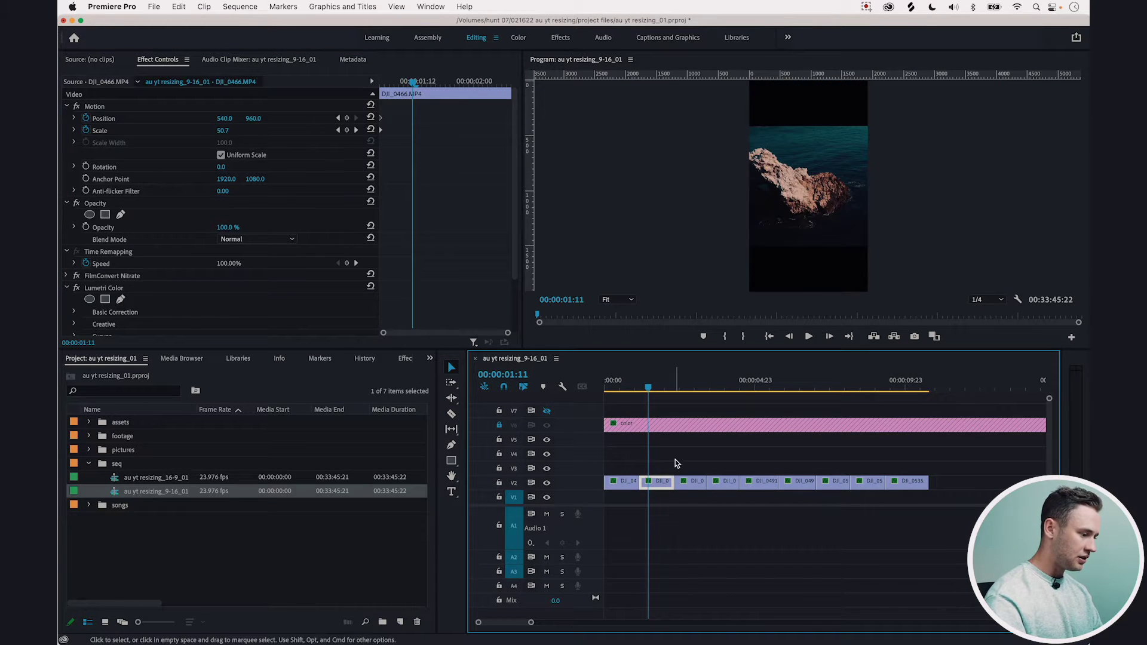
key(super+alt+v)
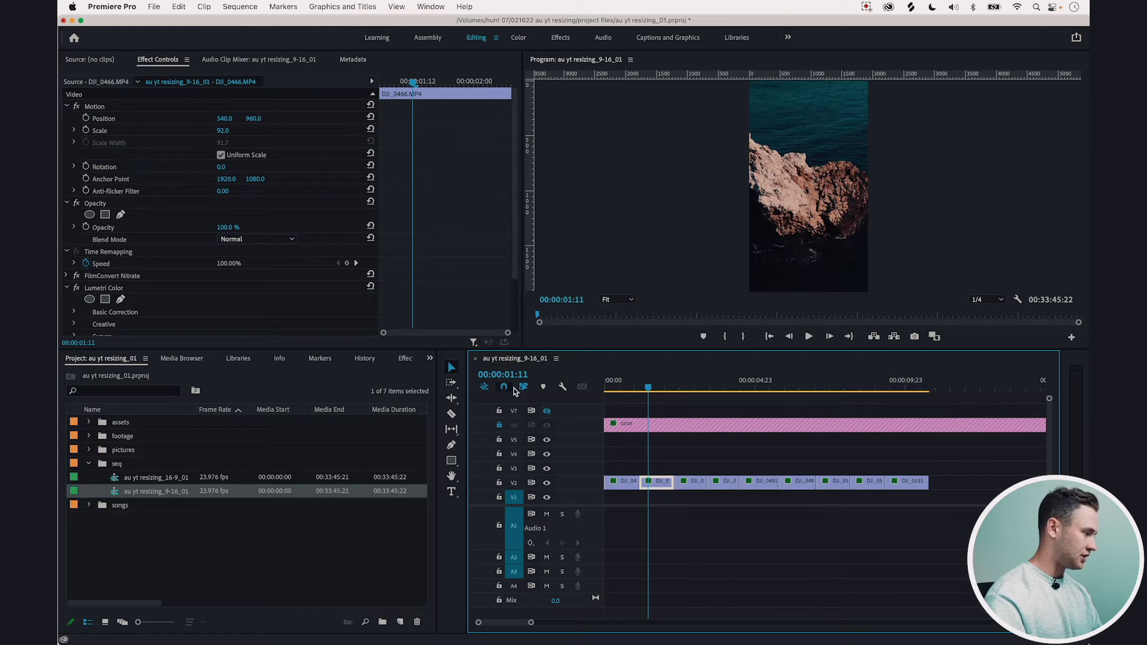
click(621, 482)
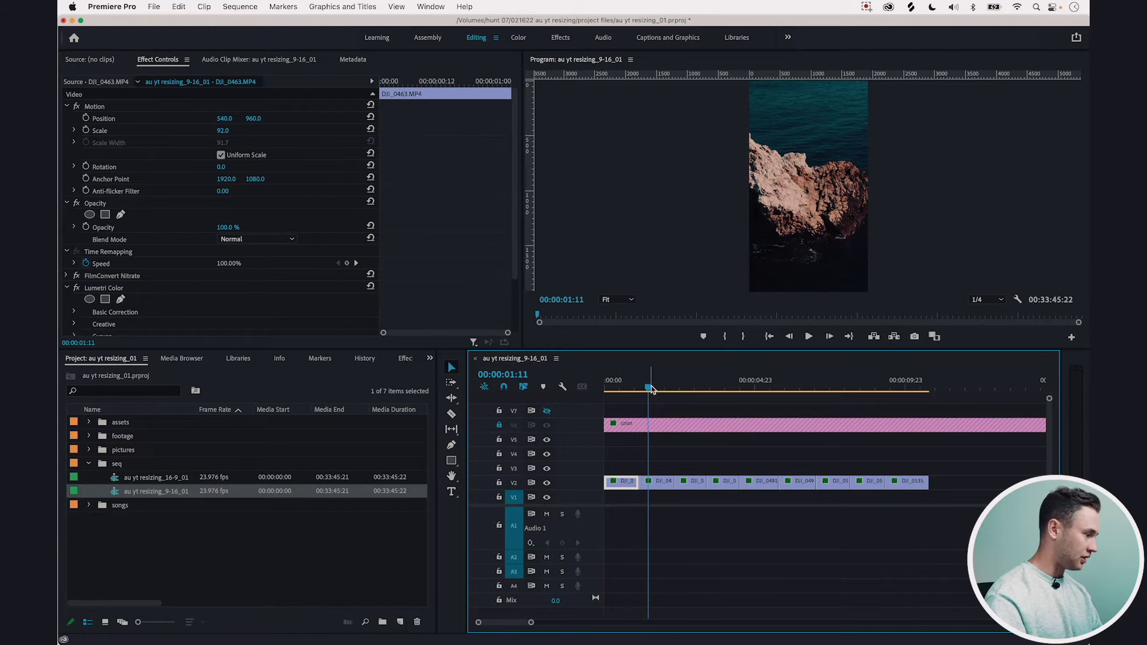
click(656, 482)
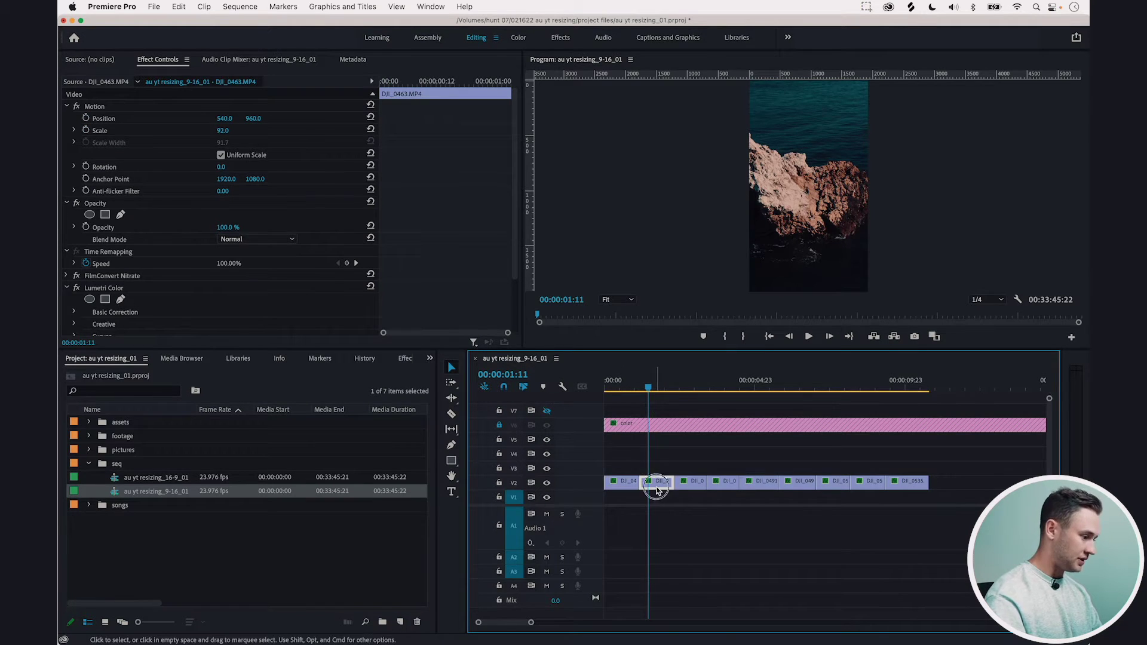
Select the remaining clips from DJI_0470 through DJI_0535 to give them the same 92.0 scale.
click(695, 483)
click(726, 383)
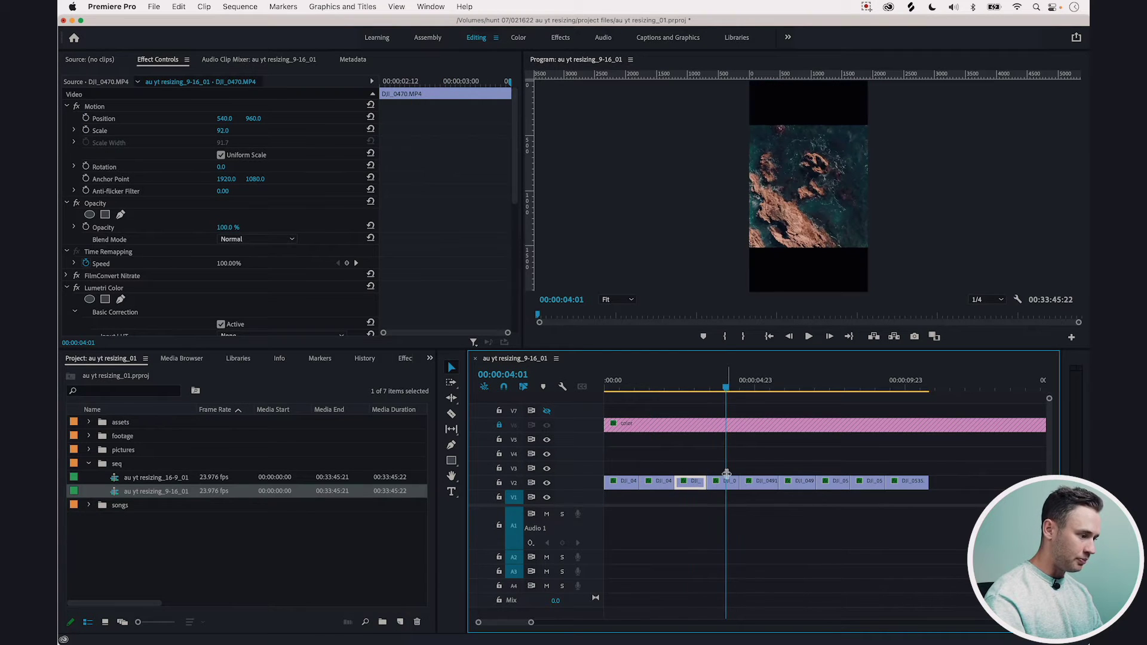
click(736, 483)
drag(757, 467, 941, 499)
click(755, 388)
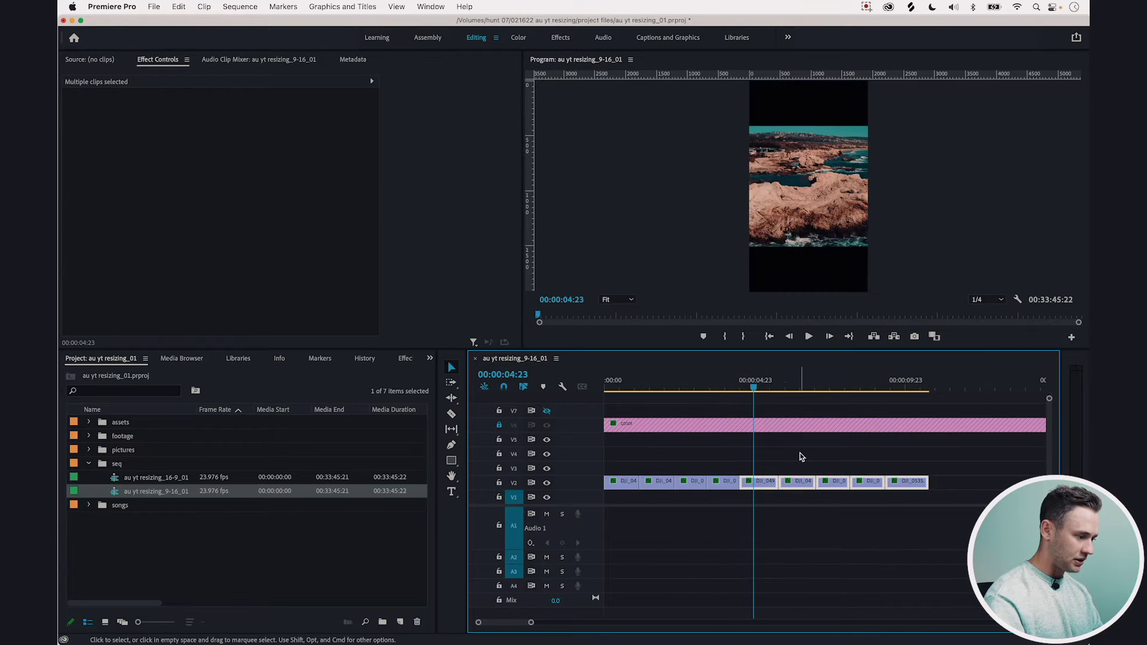
drag(776, 388, 890, 390)
click(888, 466)
click(901, 478)
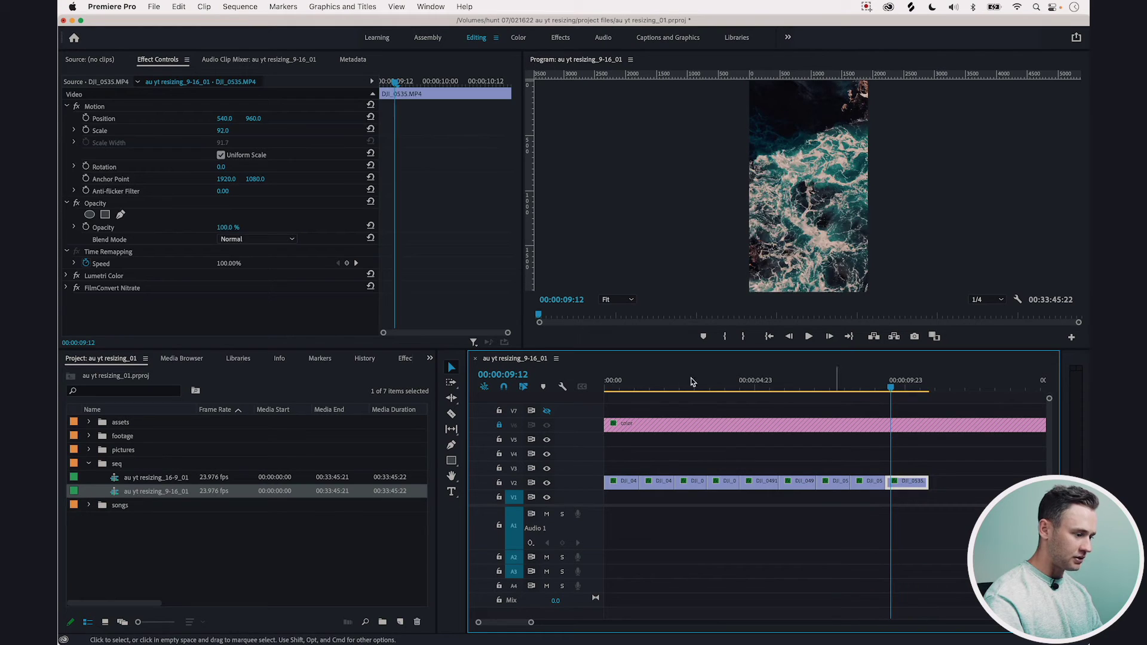
click(612, 388)
mouse_move(637, 387)
mouse_down()
mouse_move(627, 385)
mouse_move(654, 388)
mouse_up()
Reframe DJI_0466 to the right and DJI_0486 to the left in the Program monitor.
click(657, 480)
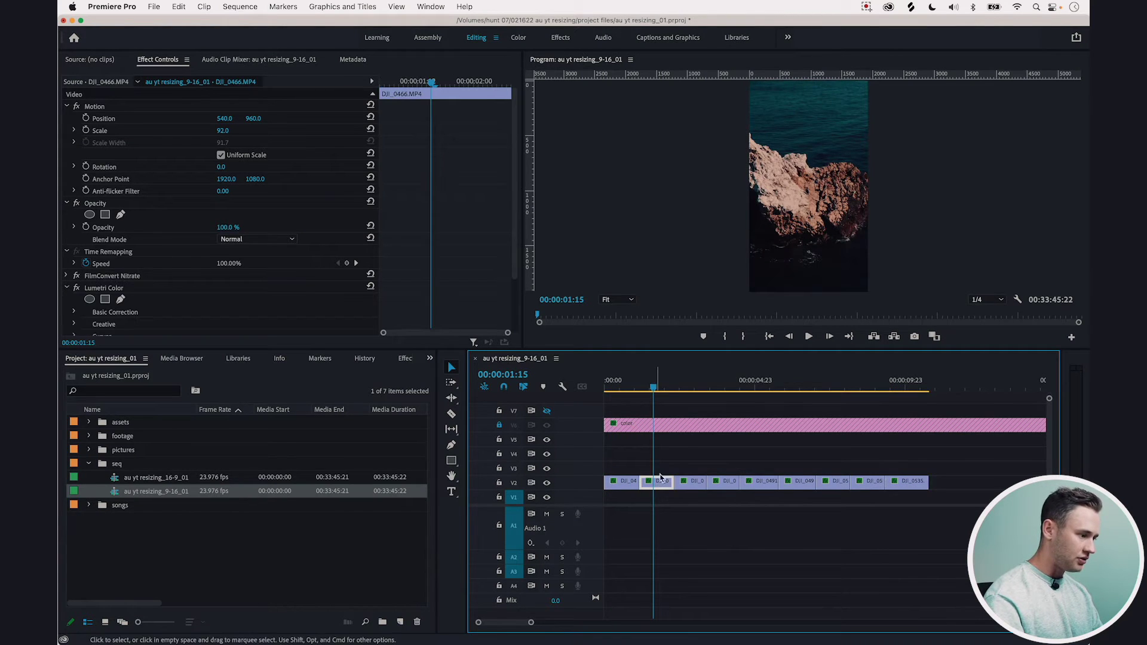
click(820, 240)
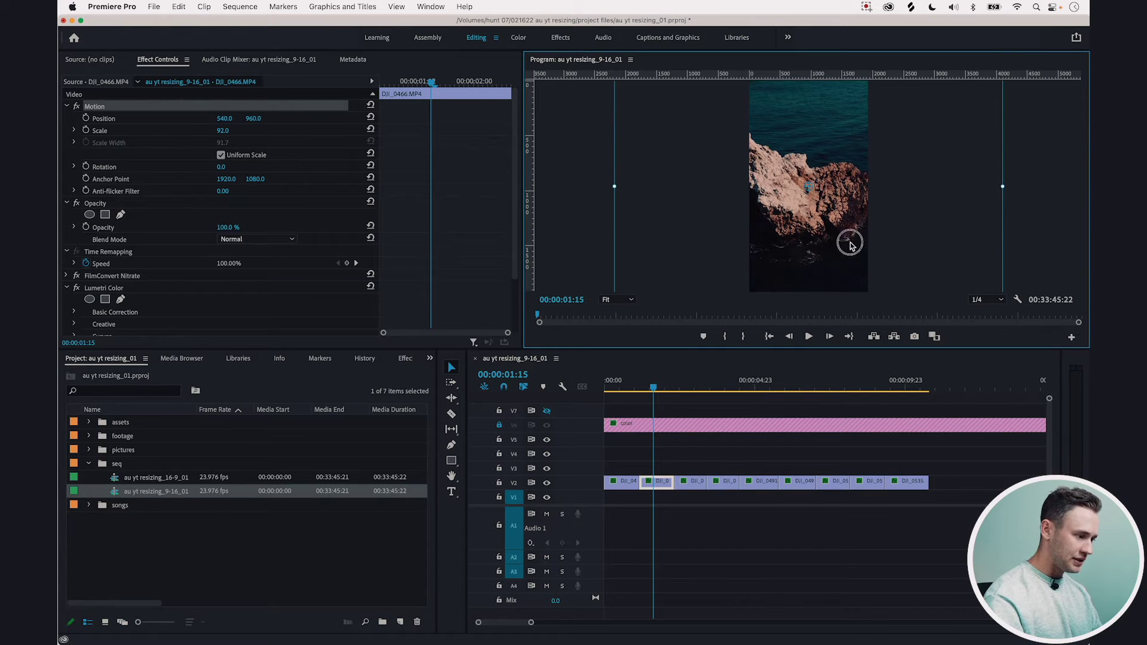
drag(851, 245, 785, 208)
key(space)
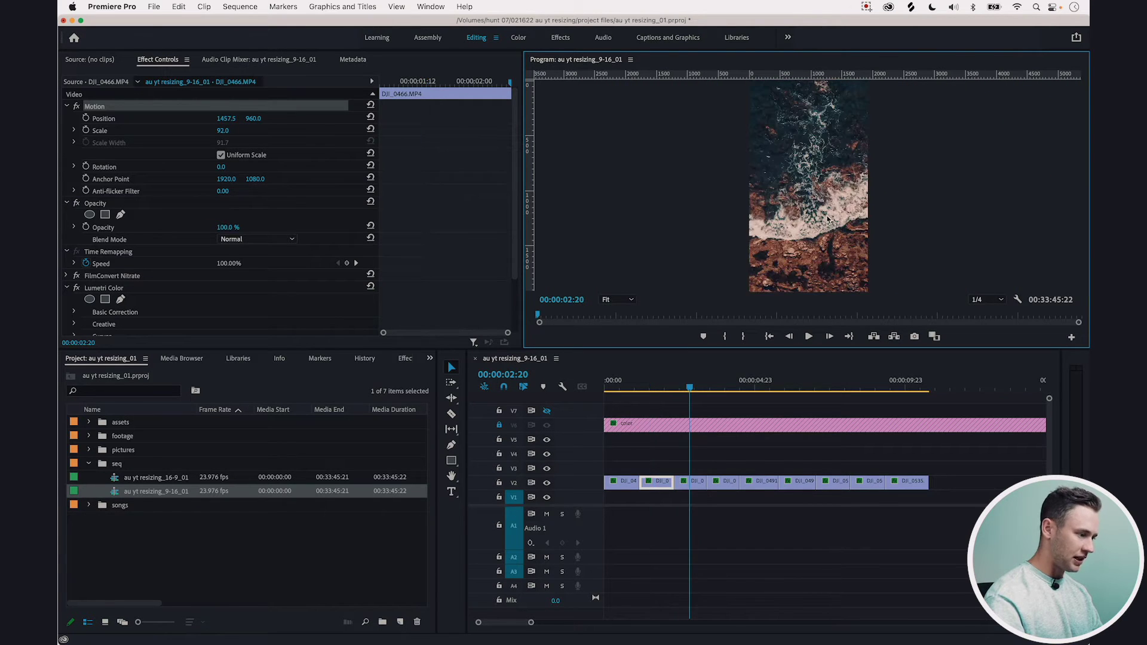
click(690, 481)
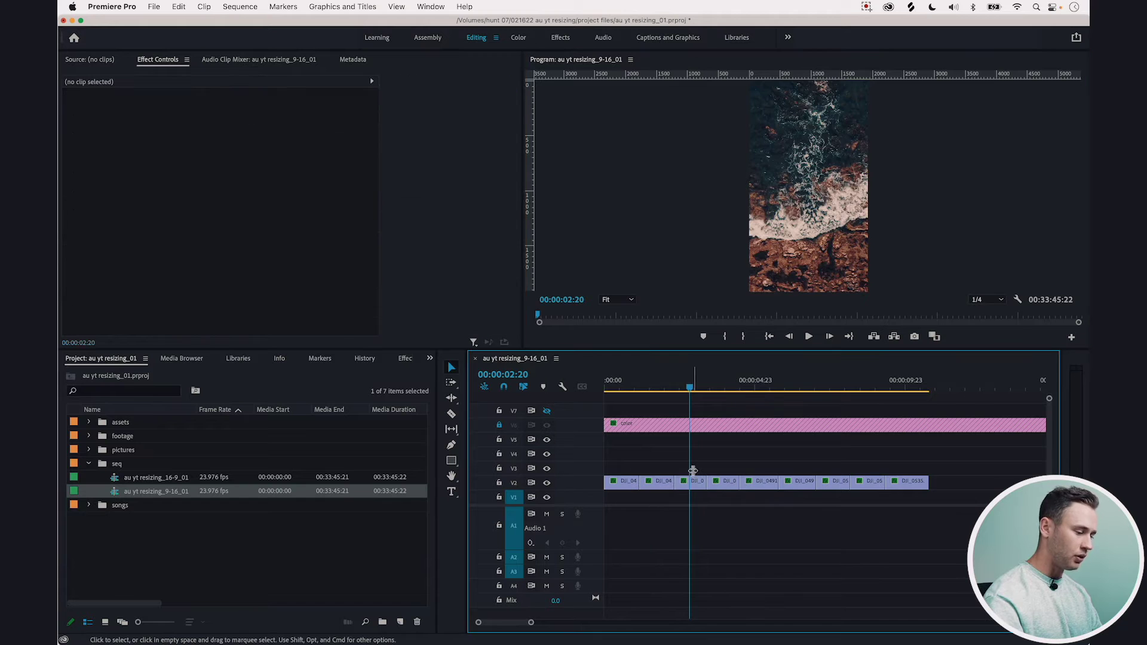
key(space)
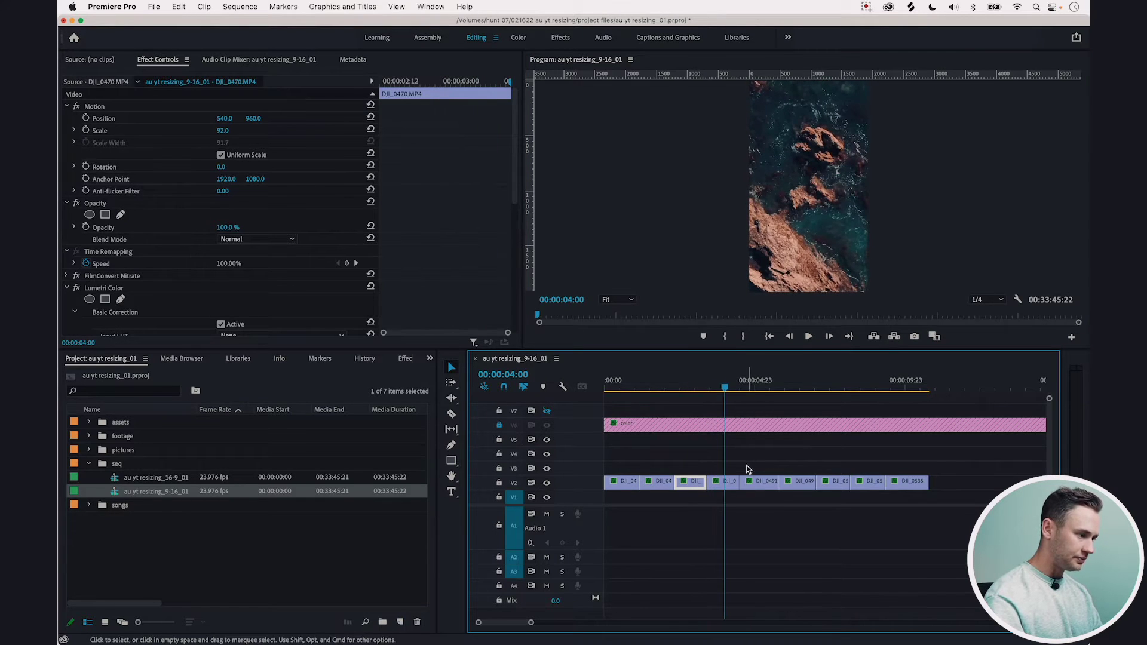
click(728, 483)
click(804, 232)
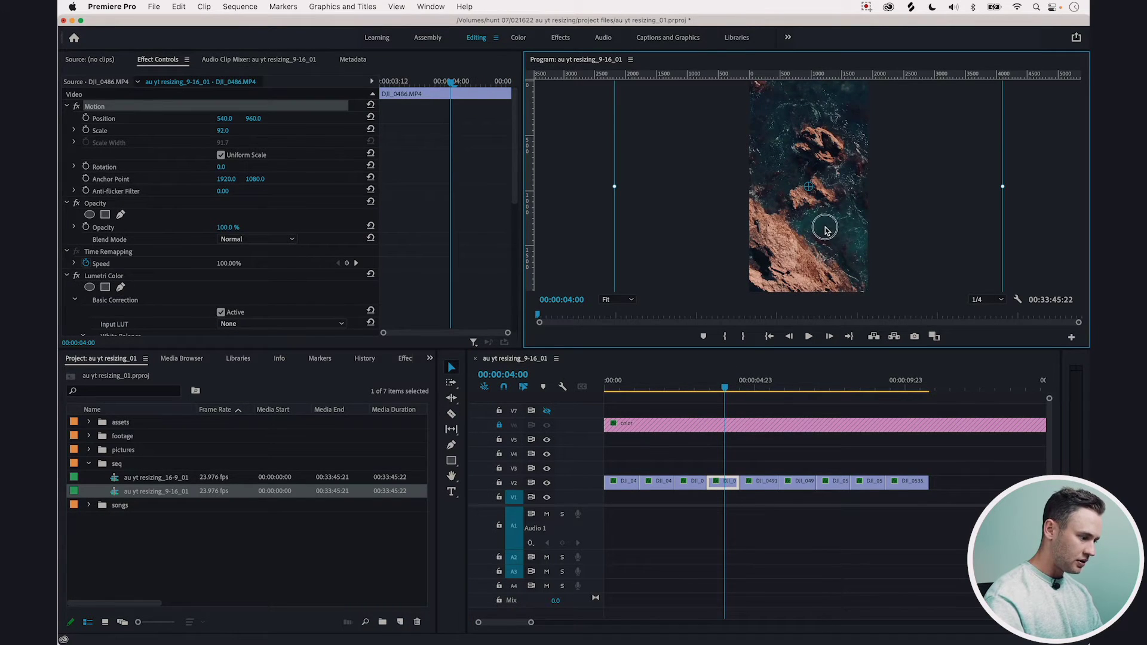
drag(825, 231, 813, 230)
Shift DJI_0491's framing right, then nudge it slightly back left.
drag(733, 387, 764, 388)
click(760, 483)
click(815, 207)
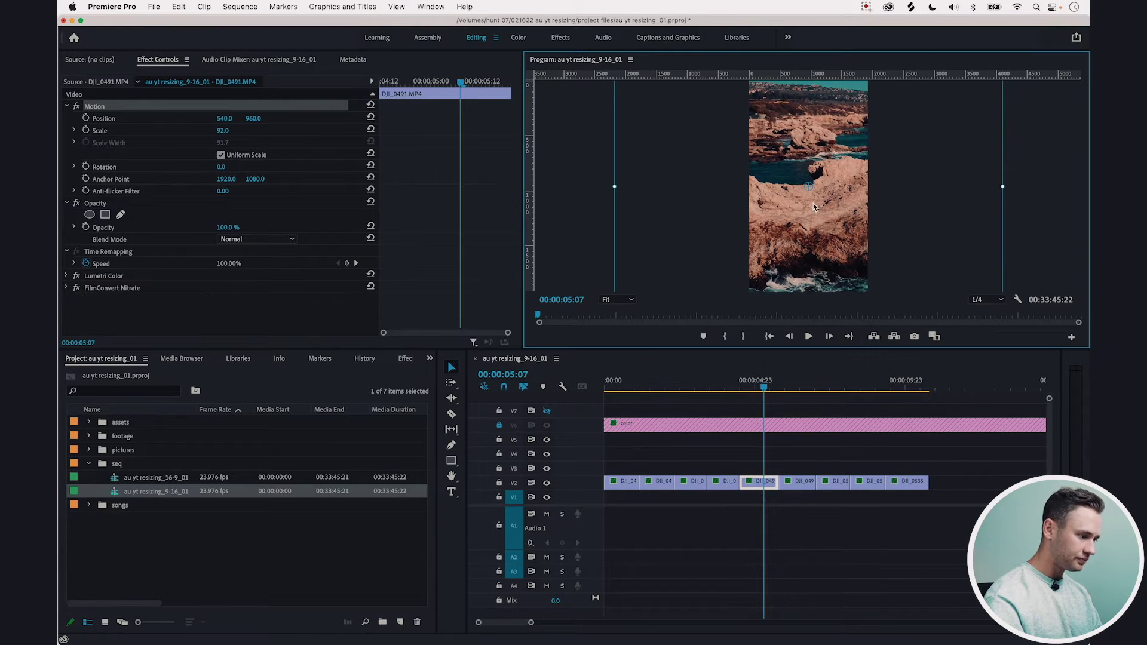
drag(798, 235, 825, 235)
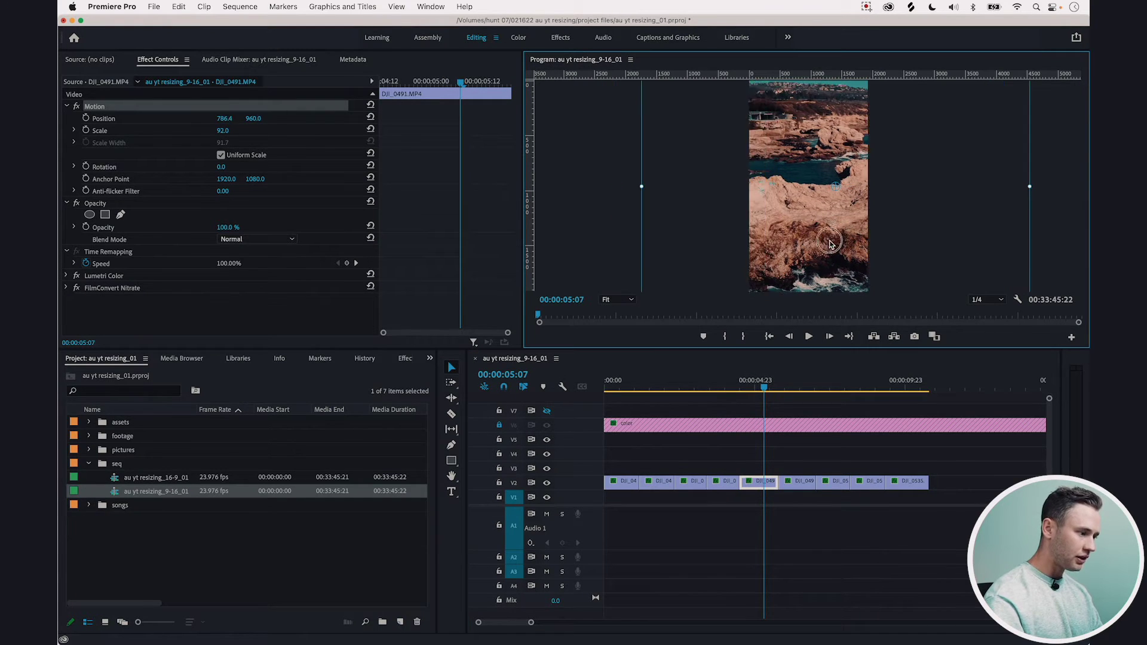
drag(812, 274, 805, 282)
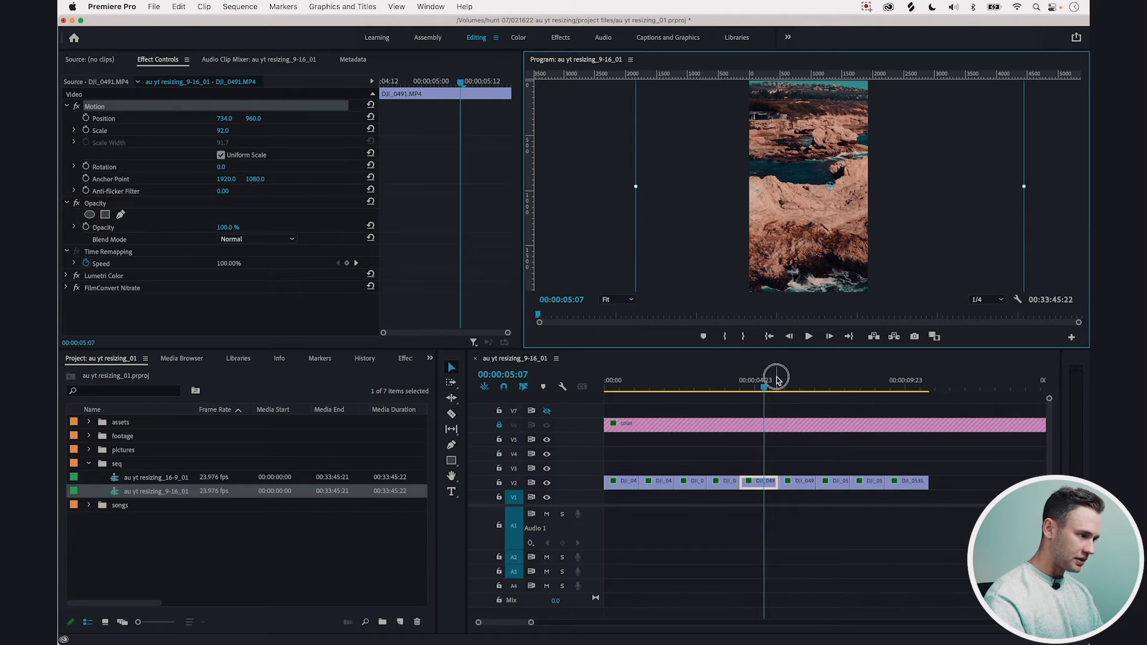
Slide DJI_0499 and DJI_0520 right to reframe the water and rocky shots.
drag(778, 381, 797, 381)
click(798, 482)
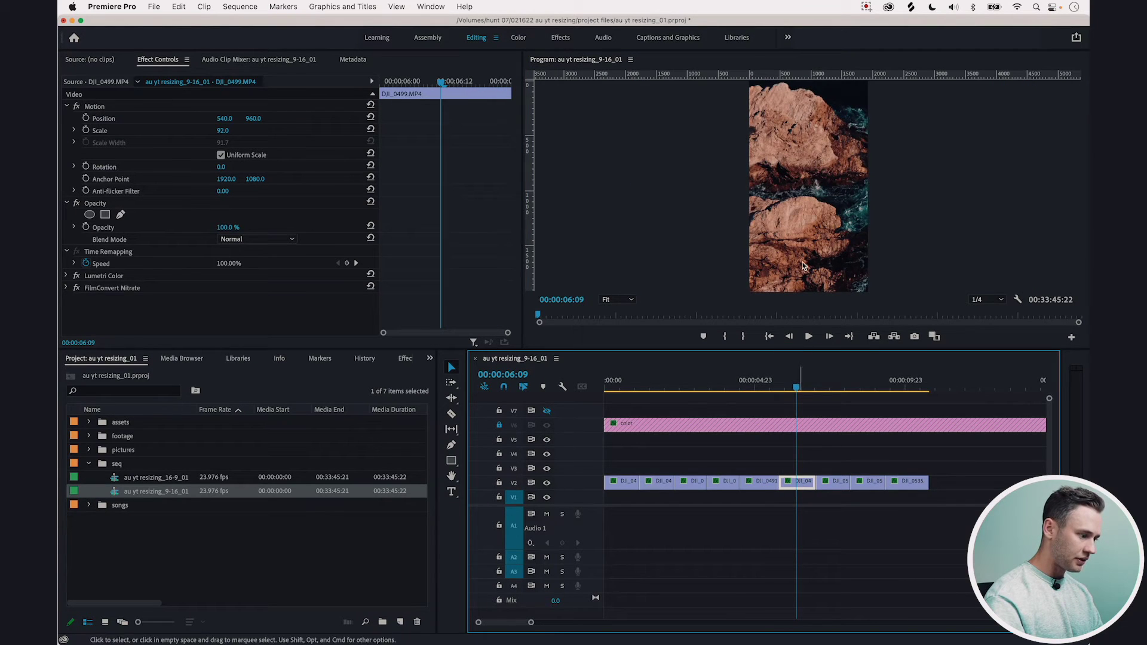
drag(796, 244, 814, 243)
click(829, 387)
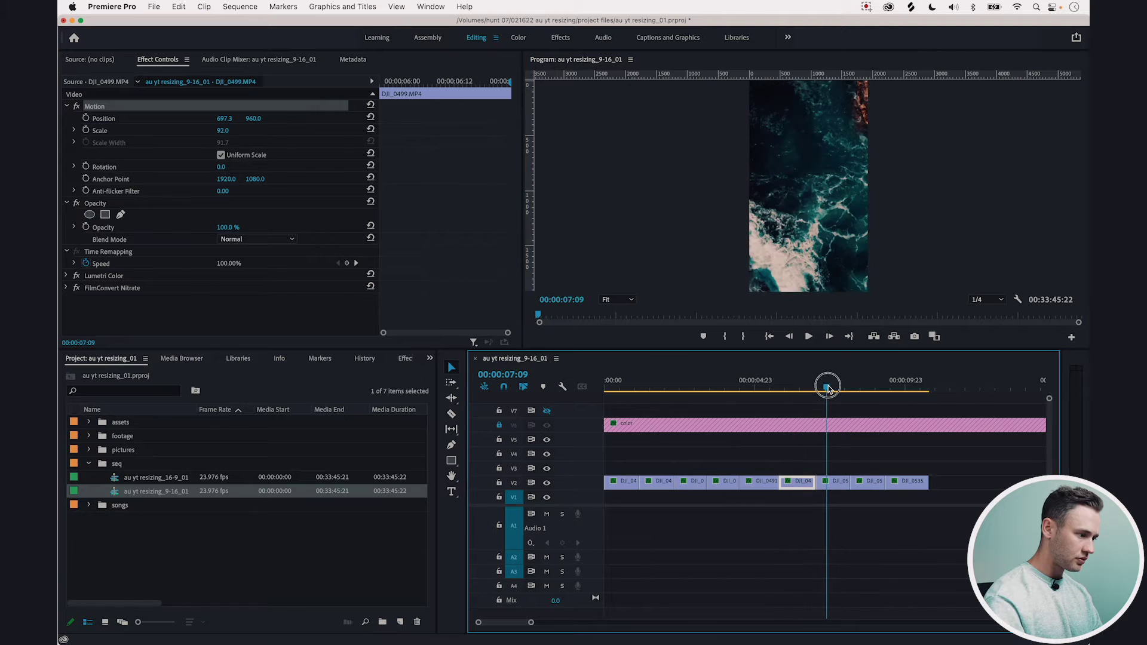
drag(836, 382, 867, 383)
click(865, 486)
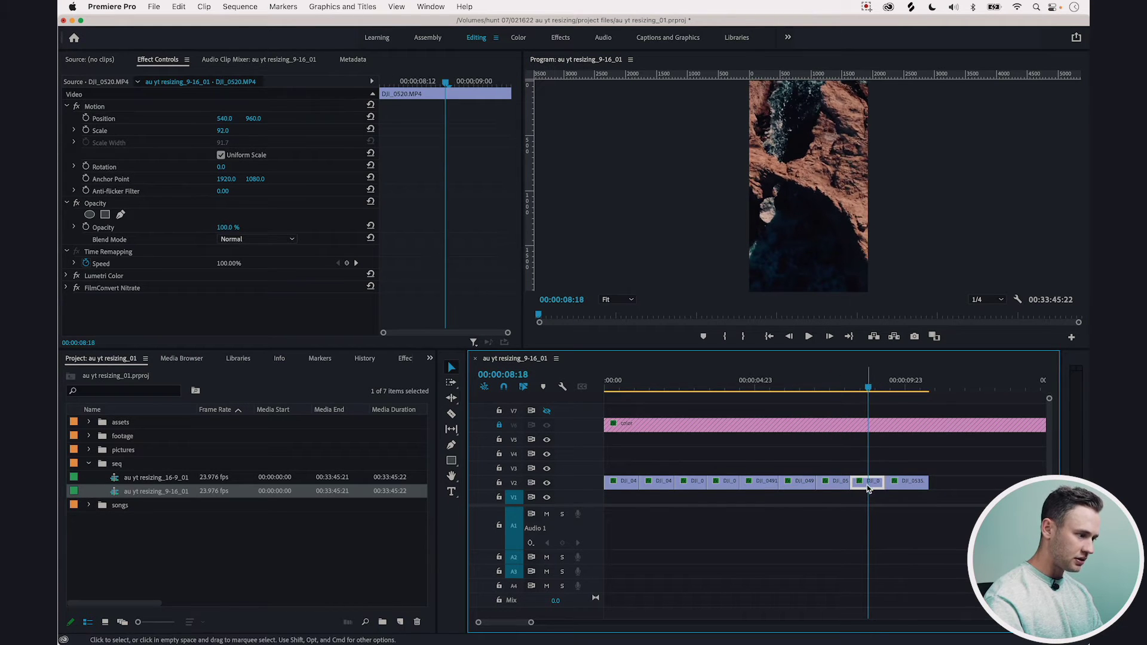
click(791, 230)
drag(800, 245, 821, 245)
drag(879, 386, 614, 377)
Play the vertical sequence back at Full resolution, then save the project.
click(999, 300)
click(983, 278)
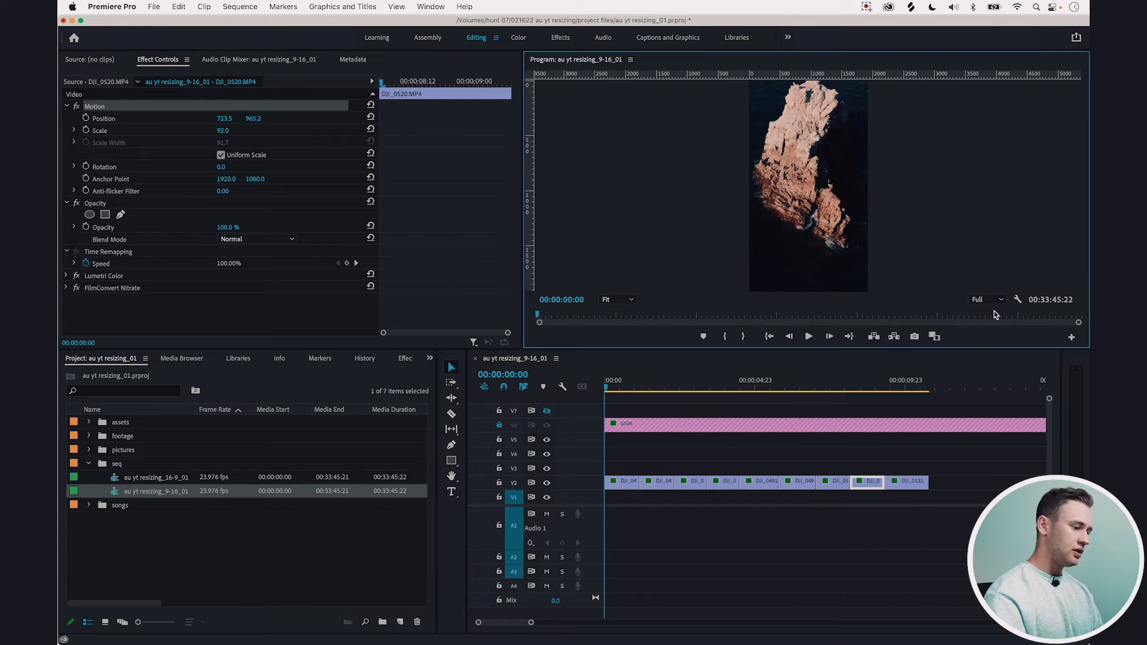
click(780, 421)
key(space)
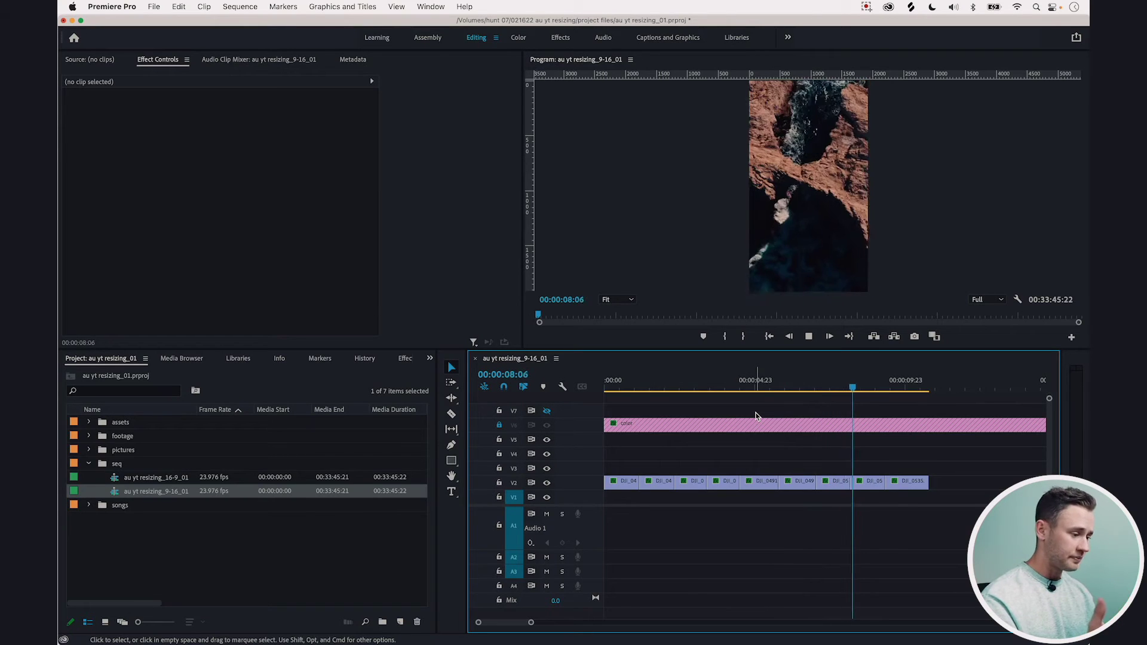
key(space)
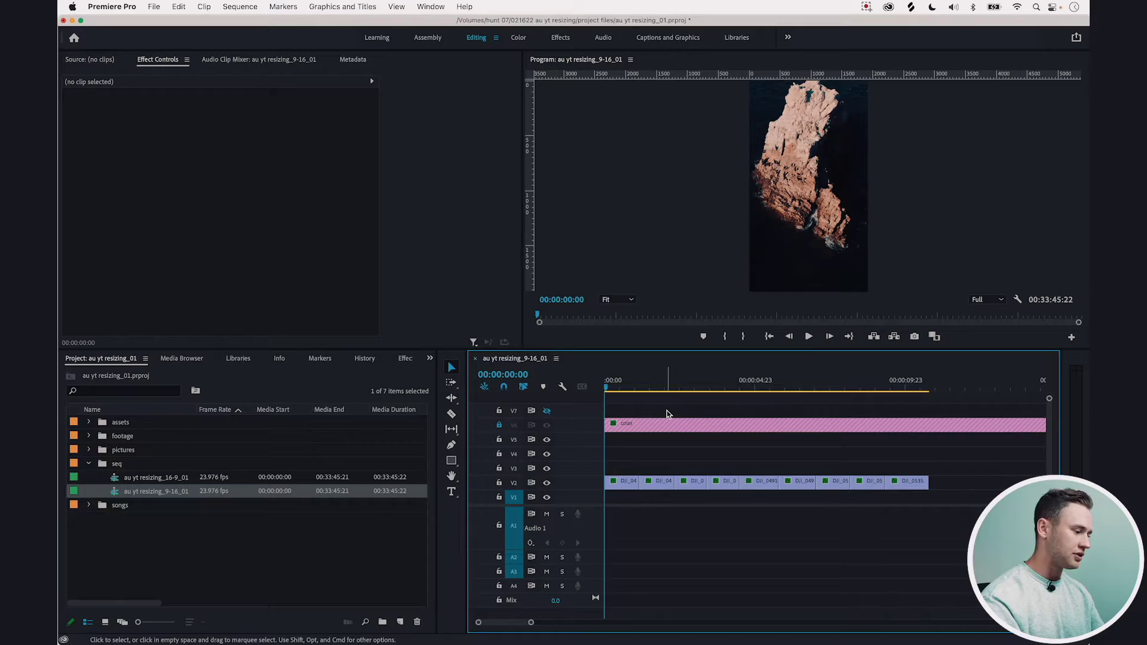
key(super+s)
Mark an out point at the sequence end and open Export Settings, keeping the H.264 preset.
drag(896, 386, 845, 388)
key(o)
key(o)
key(super+m)
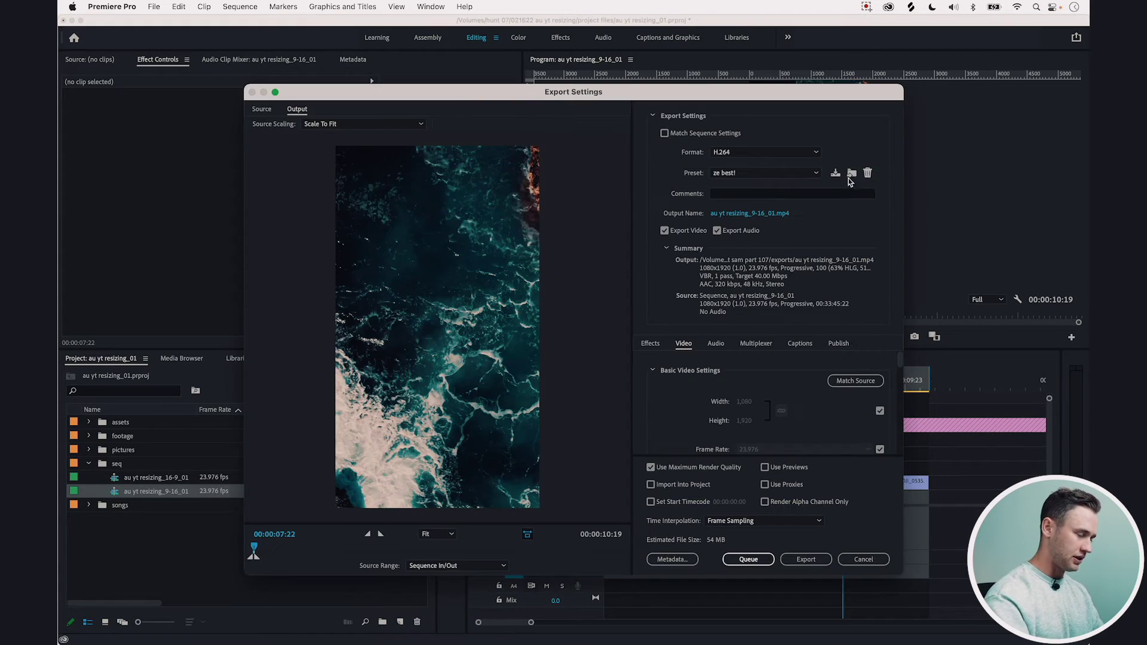
click(758, 173)
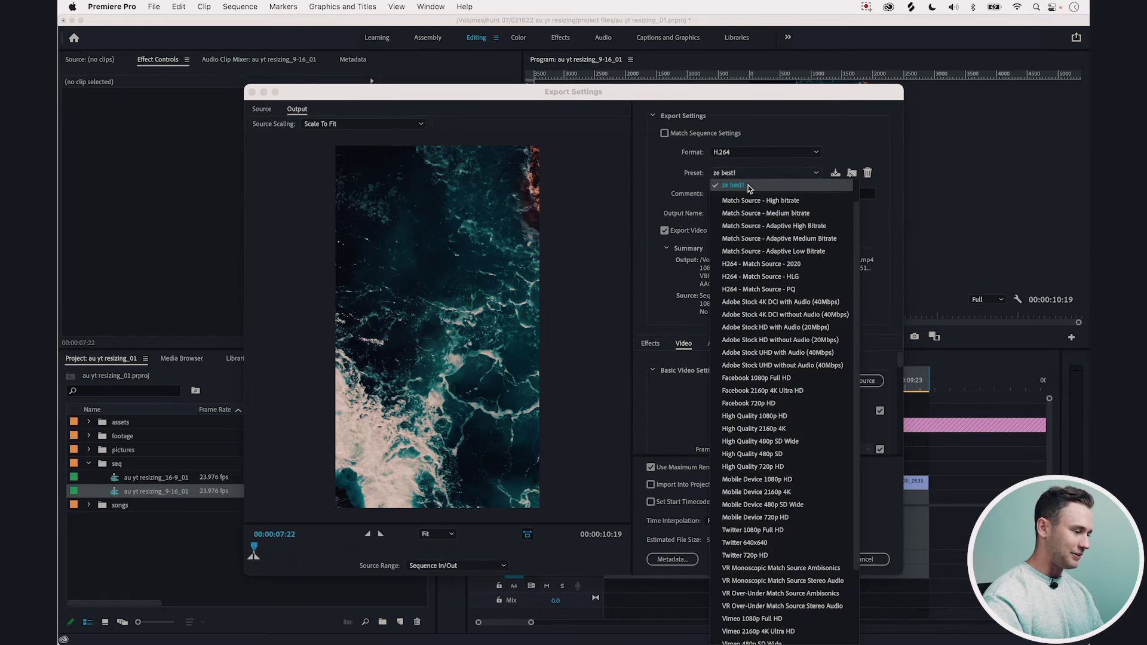
click(729, 193)
scroll(684, 403, down, 6)
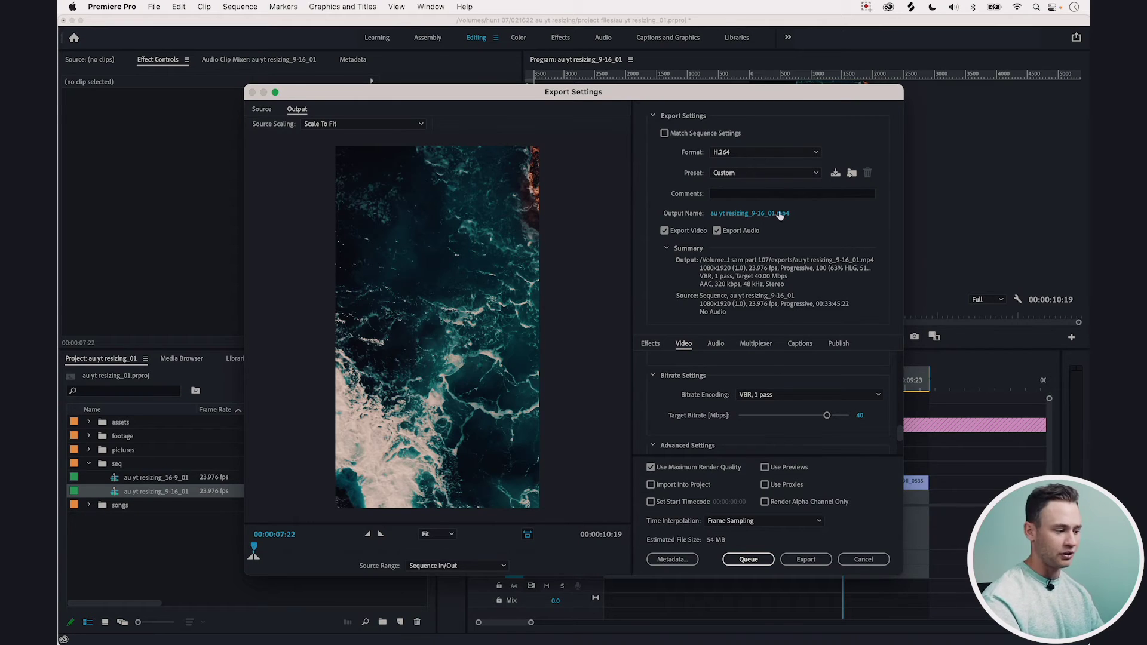
Set the output location to the exports folder and export the vertical MP4.
click(772, 214)
key(super+Tab)
click(276, 219)
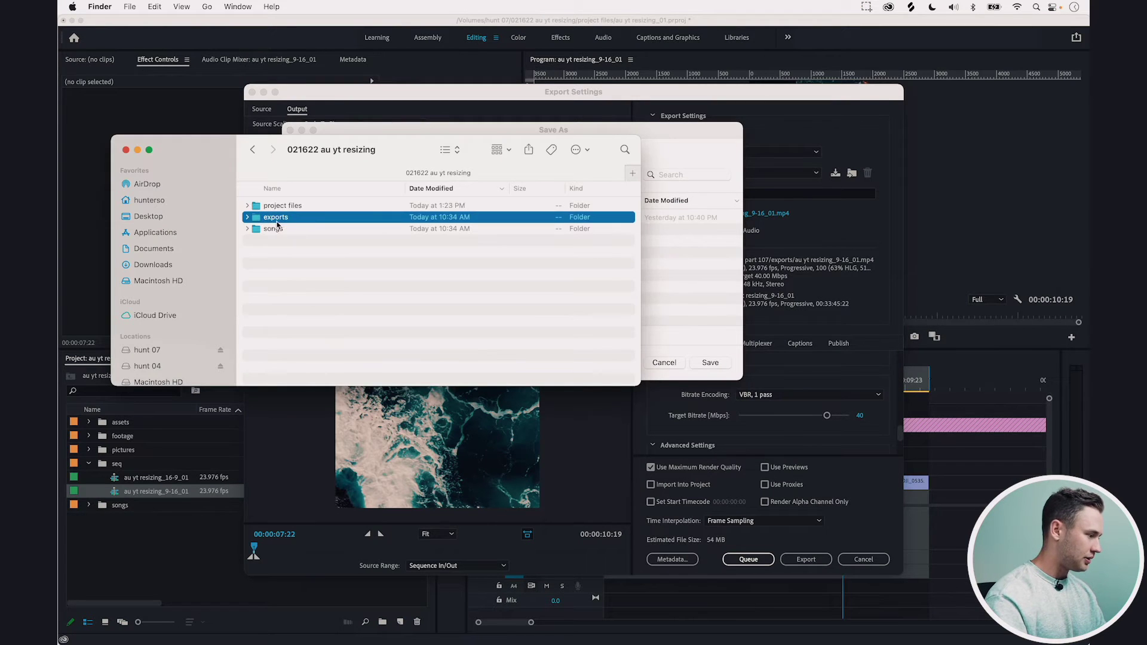
key(super+Tab)
drag(557, 263, 592, 273)
click(709, 363)
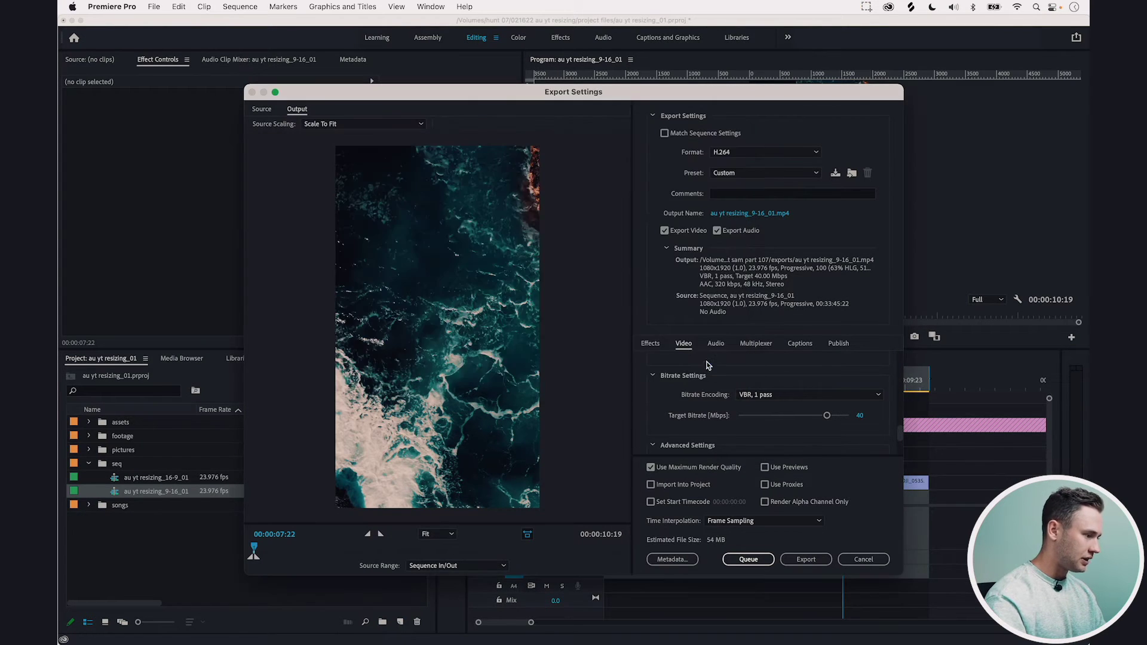
click(806, 559)
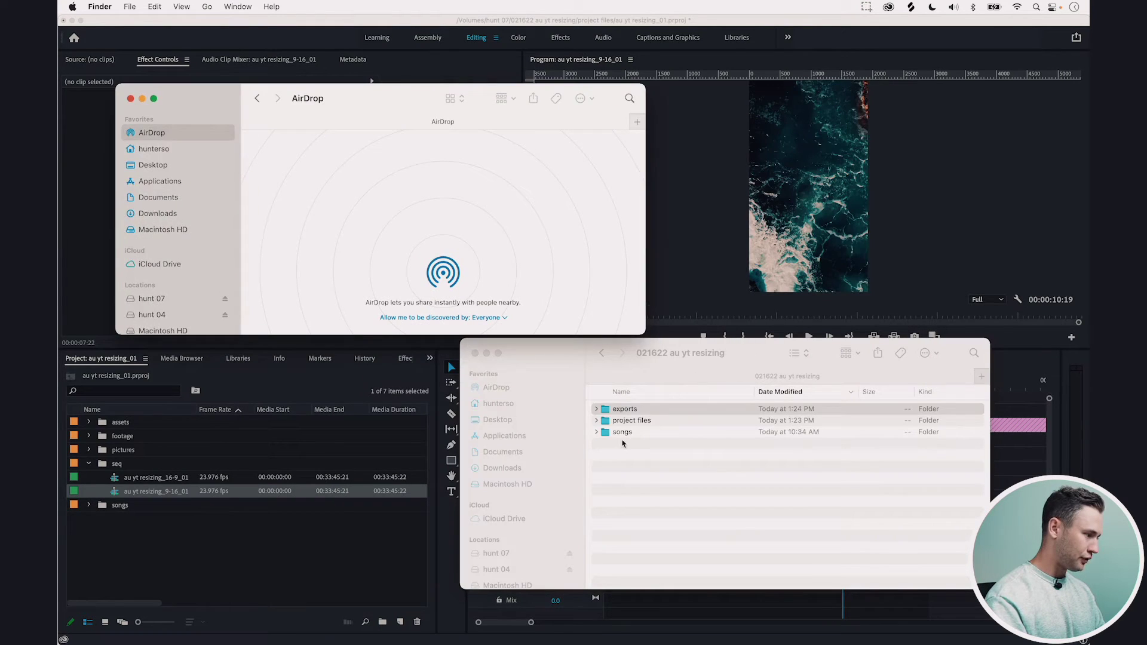
AirDrop au yt resizing_9-16_01.mp4 from the exports folder to the iPhone, then close Finder.
double_click(650, 412)
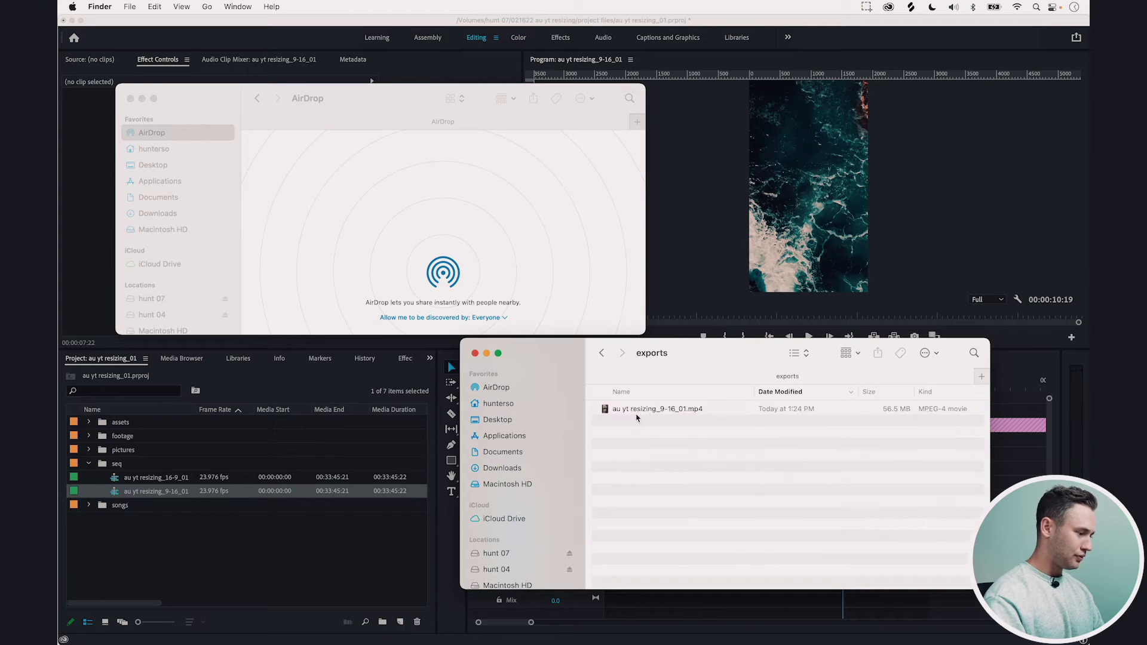
click(649, 413)
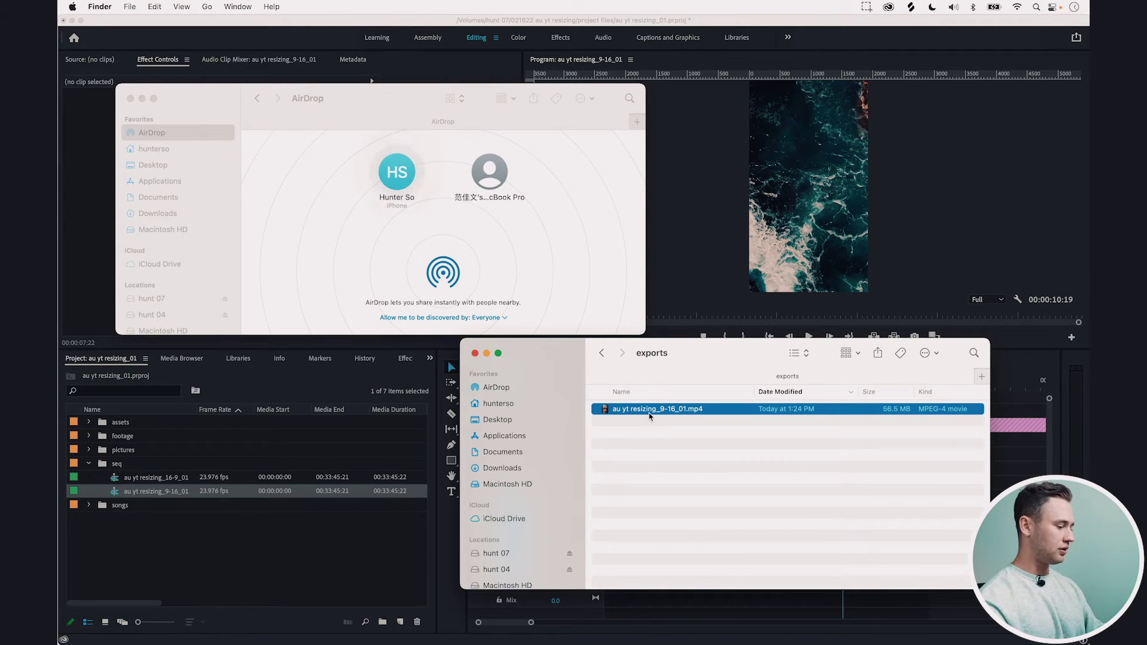
drag(649, 414, 394, 180)
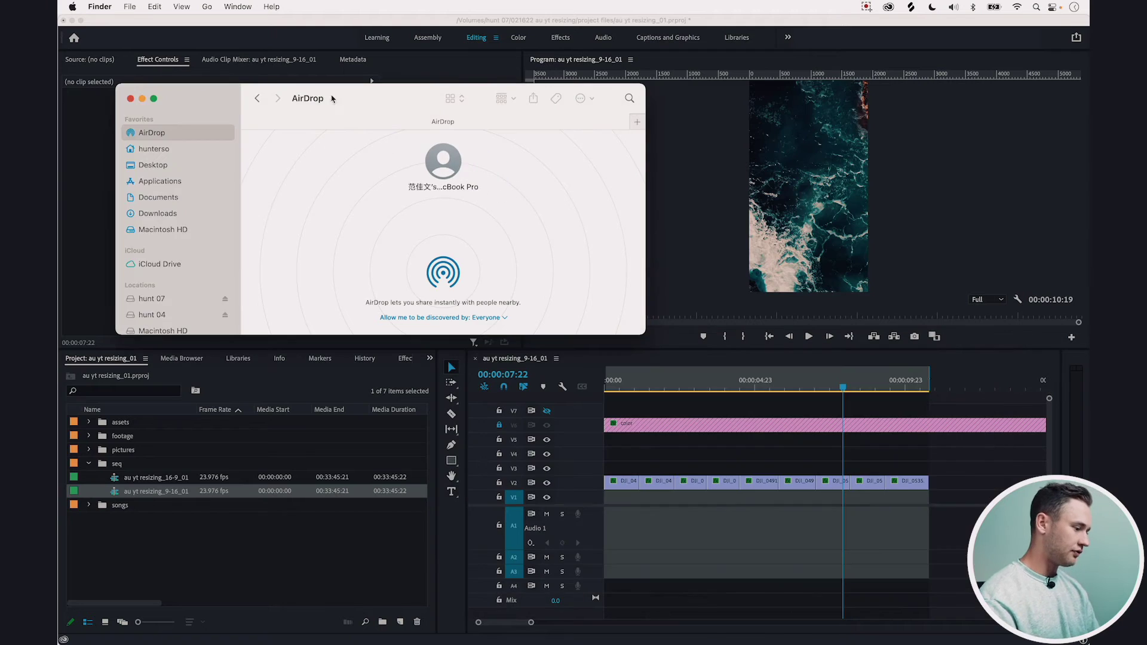
key(super+w)
Reopen the 16-9 sequence beside the vertical one and return to the 9-16 sequence's start.
double_click(117, 481)
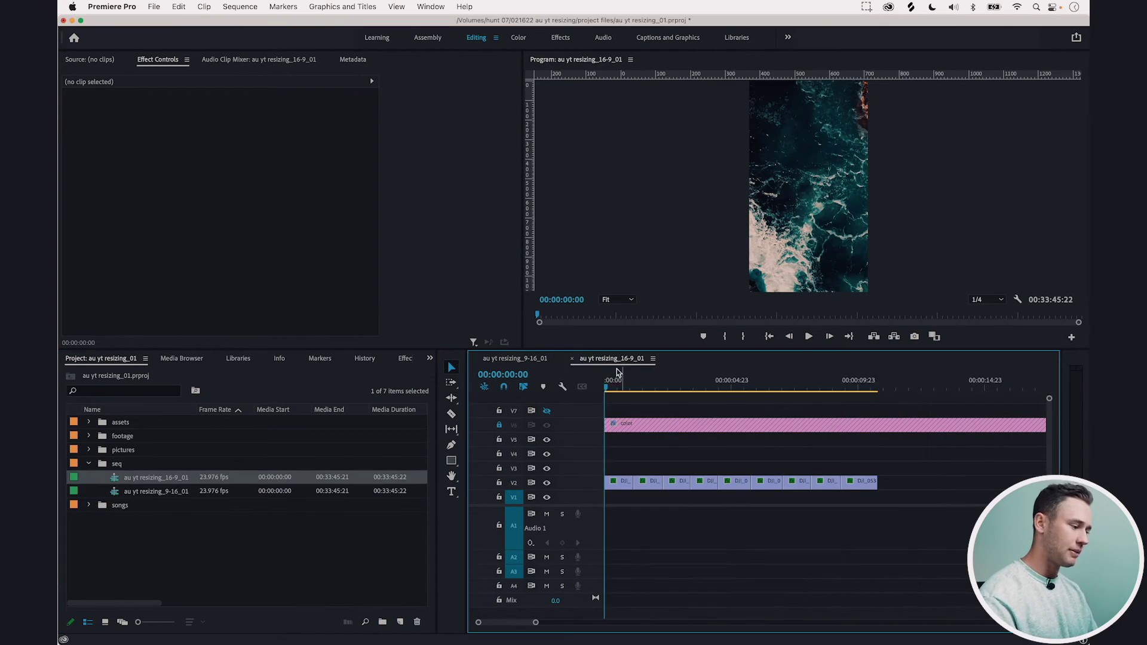
click(522, 361)
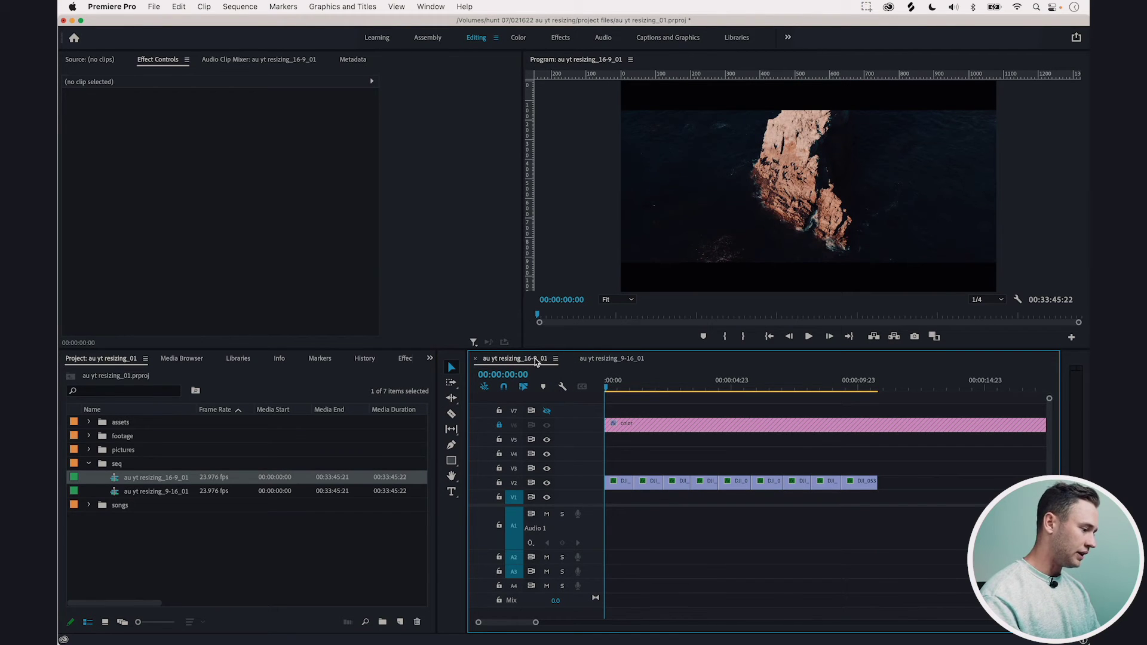
click(606, 360)
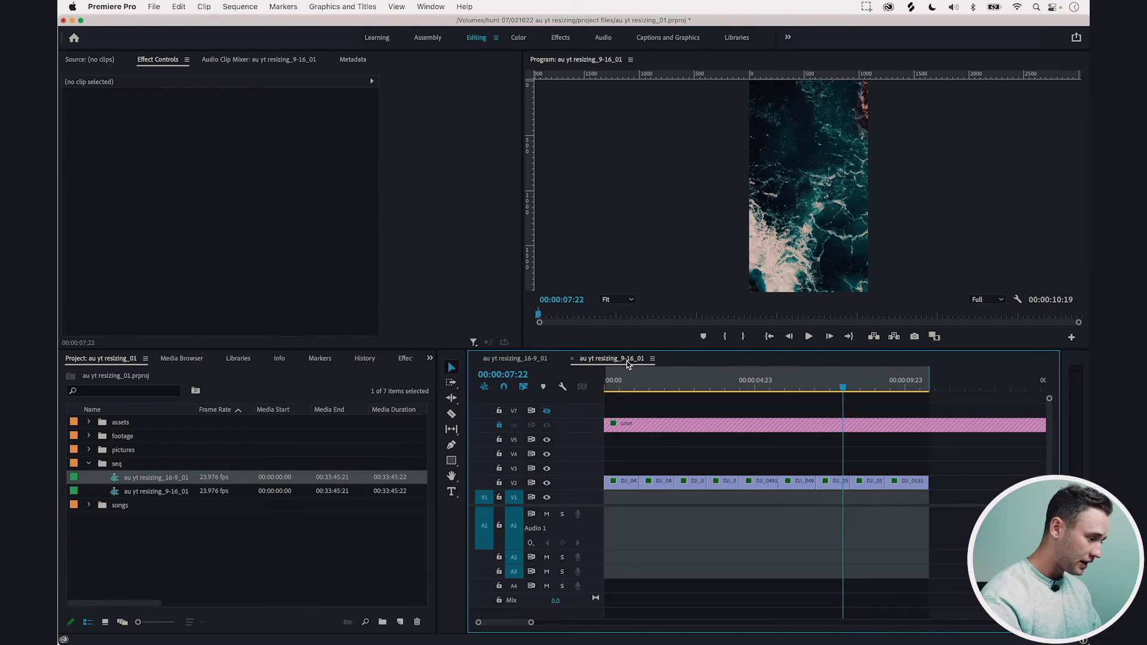
key(Home)
click(534, 314)
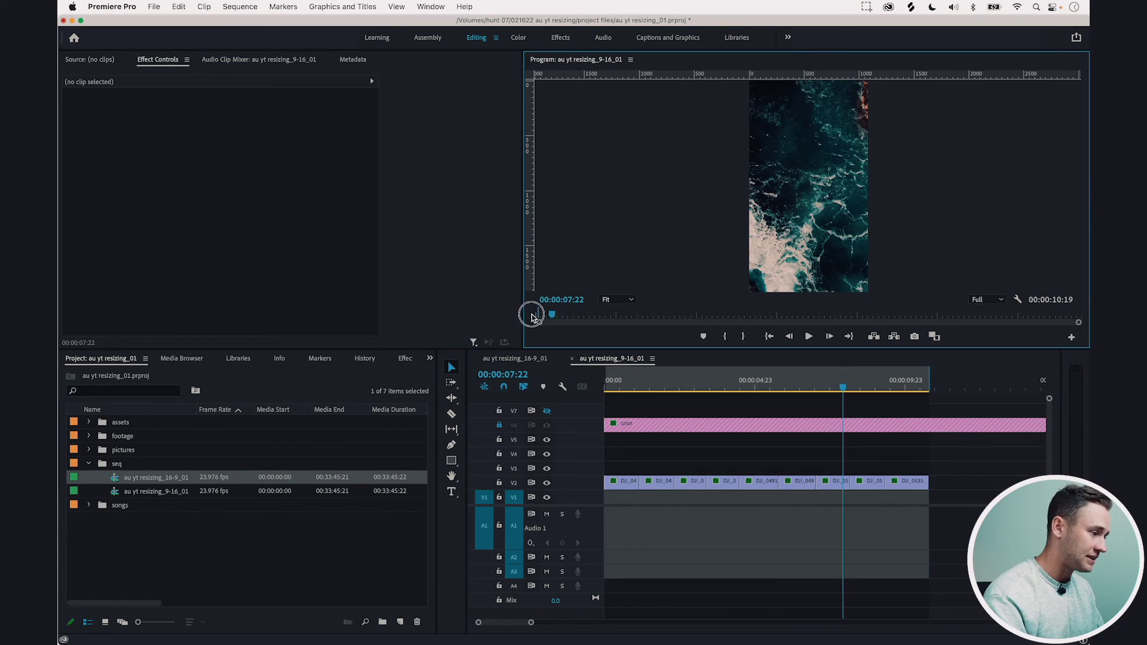
Reset DJI_0463's scale to 92 after resizing it in the preview.
click(625, 483)
click(683, 214)
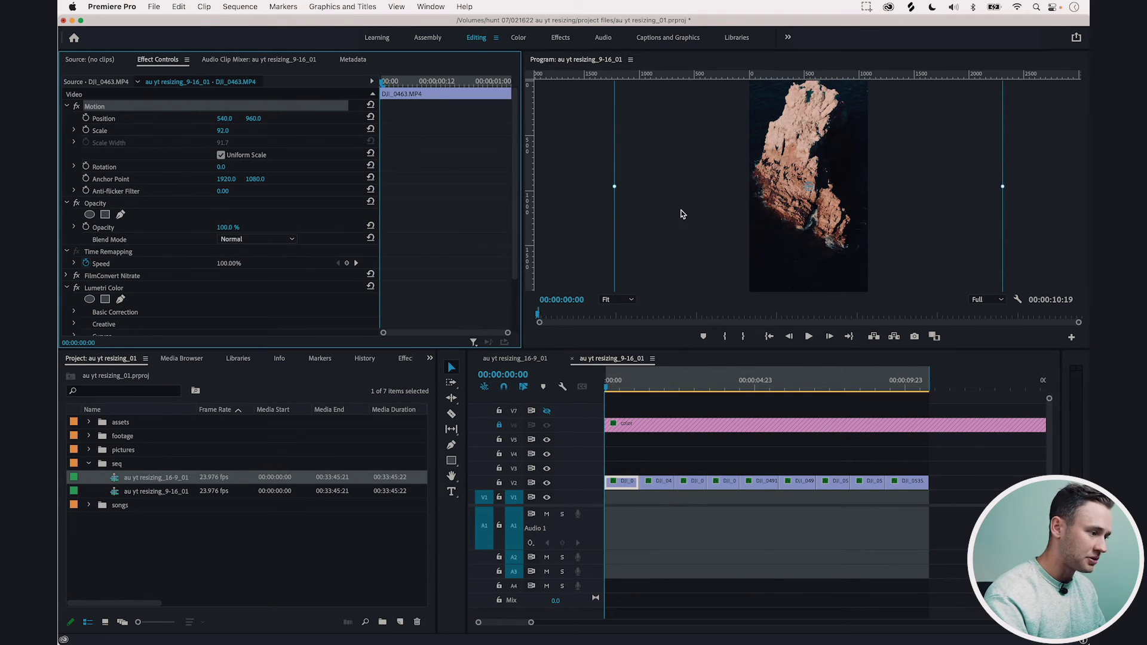
mouse_move(616, 186)
mouse_down()
mouse_move(730, 187)
mouse_move(618, 187)
mouse_up()
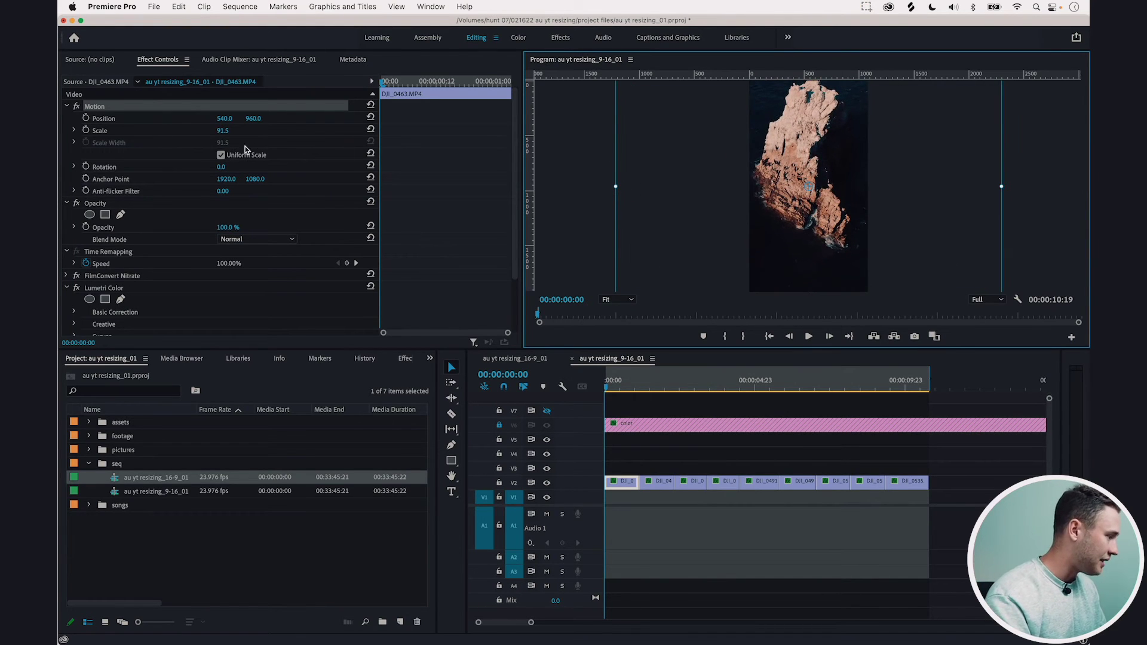
click(225, 131)
text(92)
key(Return)
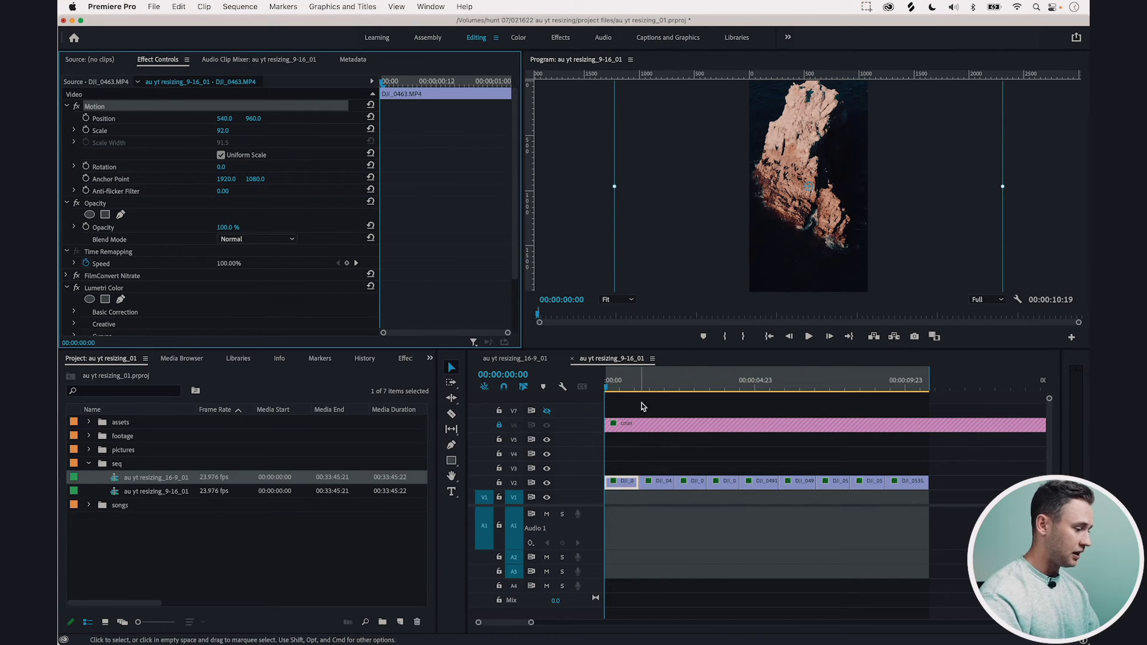
click(656, 483)
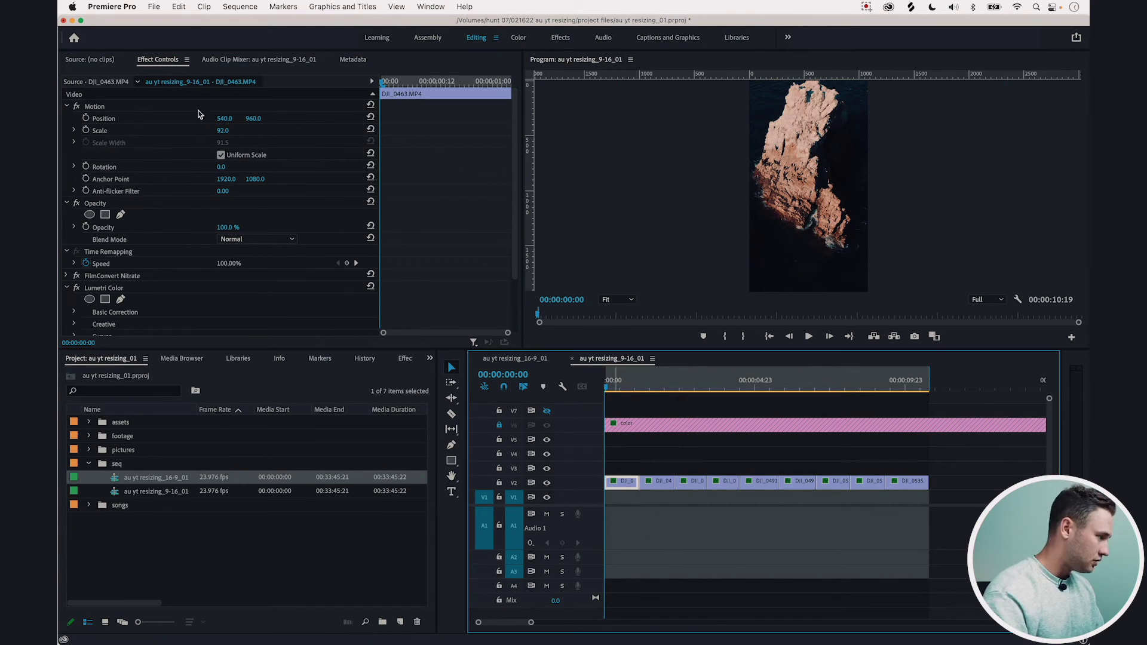
Check the V2 clips and move to a frame inside DJI_0466.
click(94, 106)
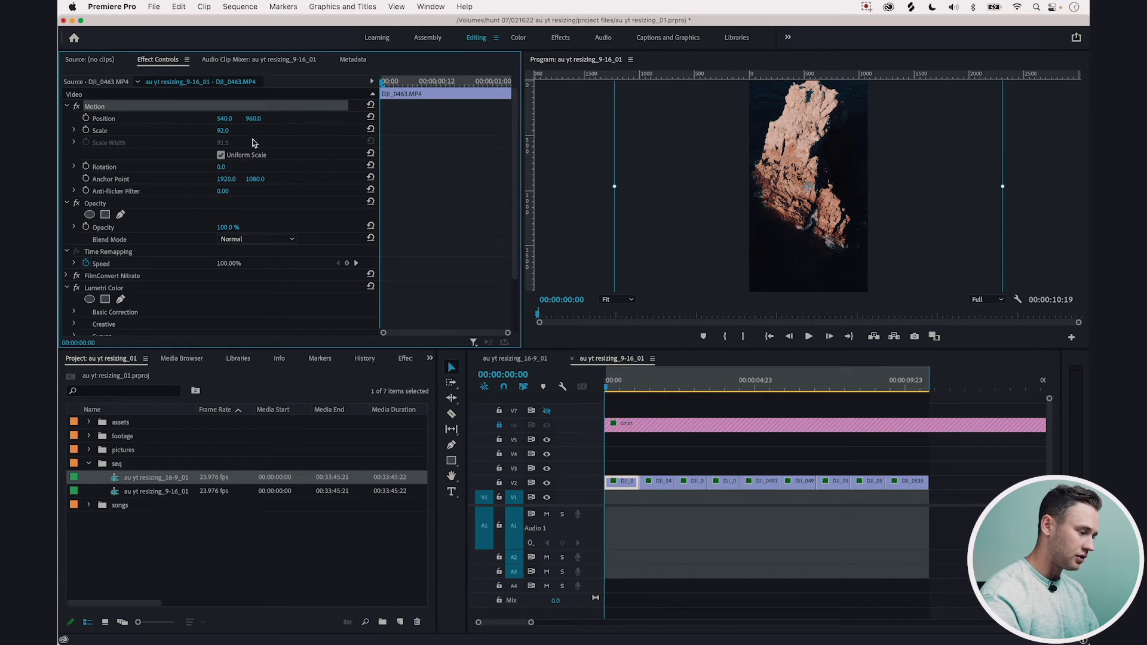
drag(638, 464, 950, 510)
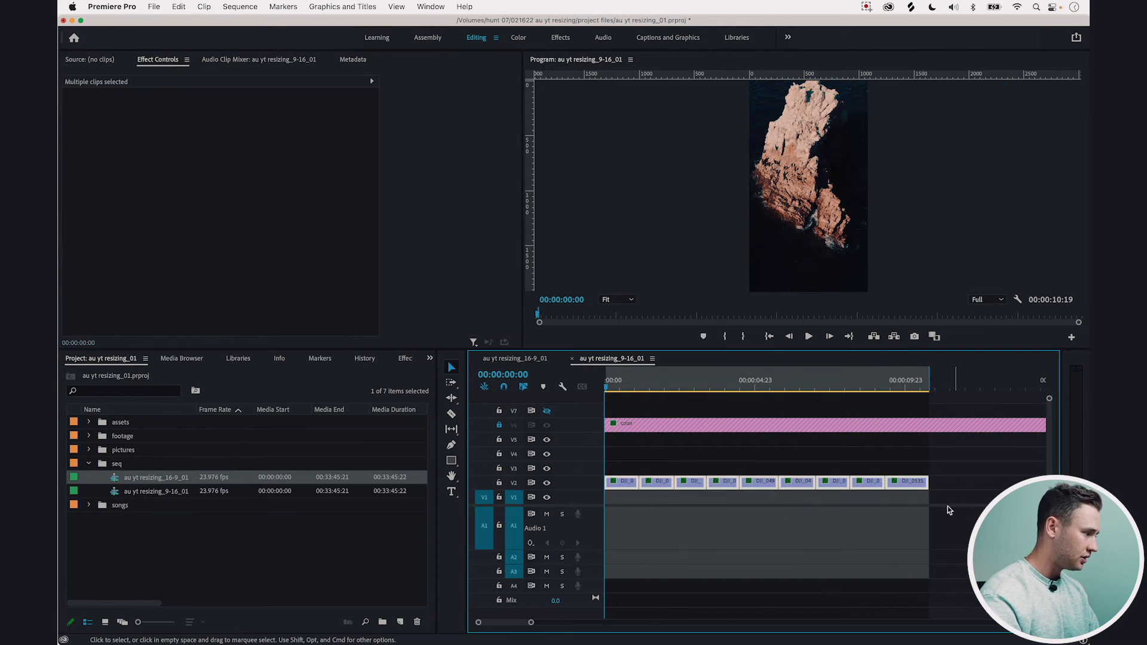
click(749, 468)
key(Down)
key(Down)
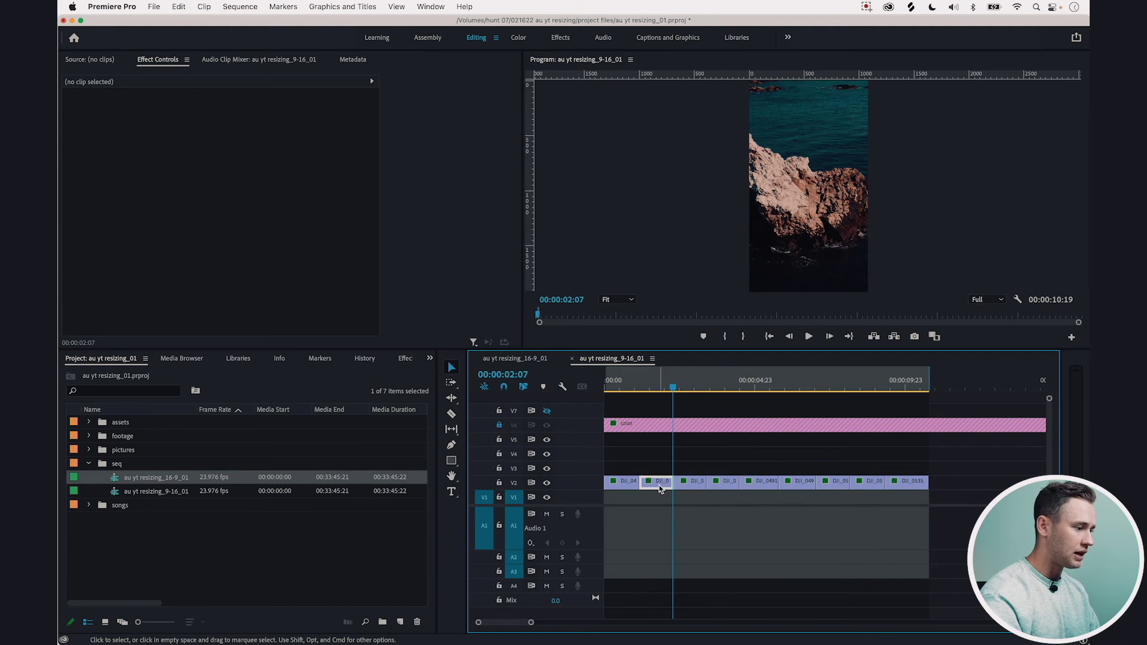
click(661, 488)
click(652, 382)
click(775, 235)
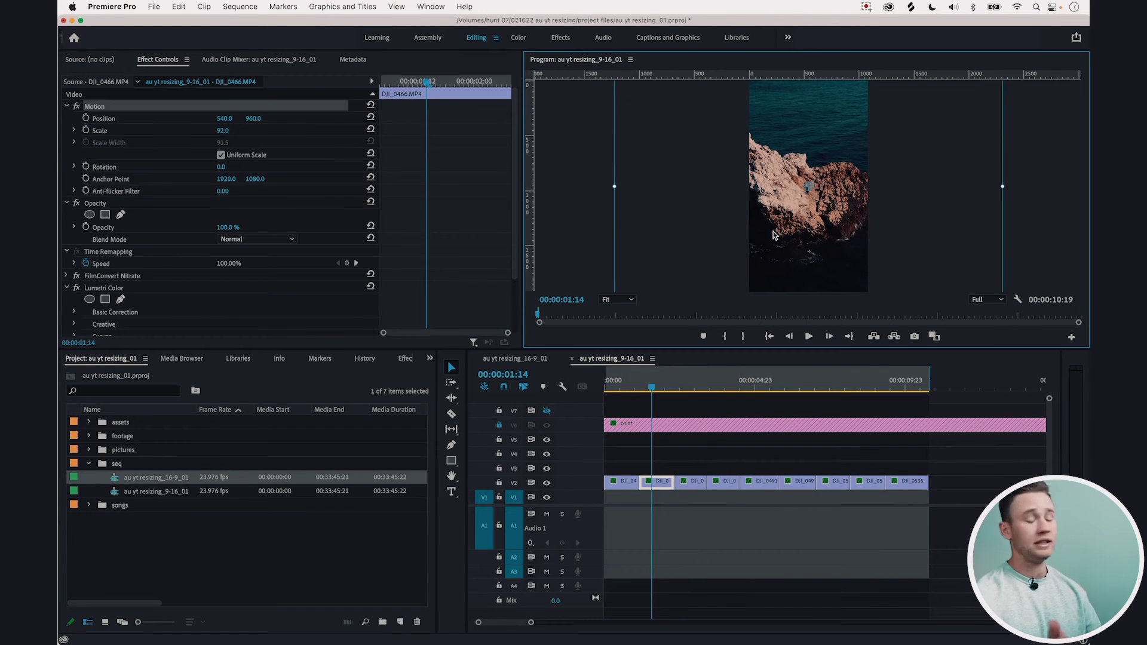